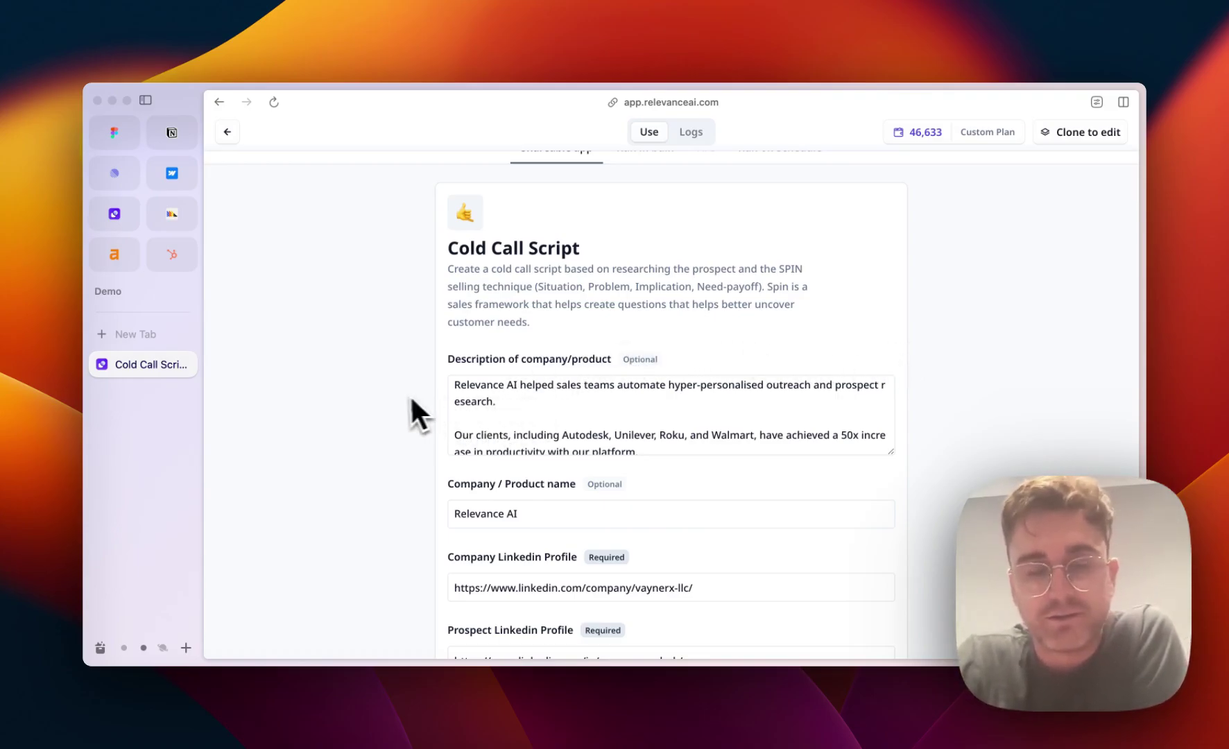
Scroll past the filled company description, product name Relevance AI and LinkedIn URLs to the Answer.
{"action": "scroll", "coordinate": [525, 424], "scroll_direction": "down", "scroll_amount": 2}
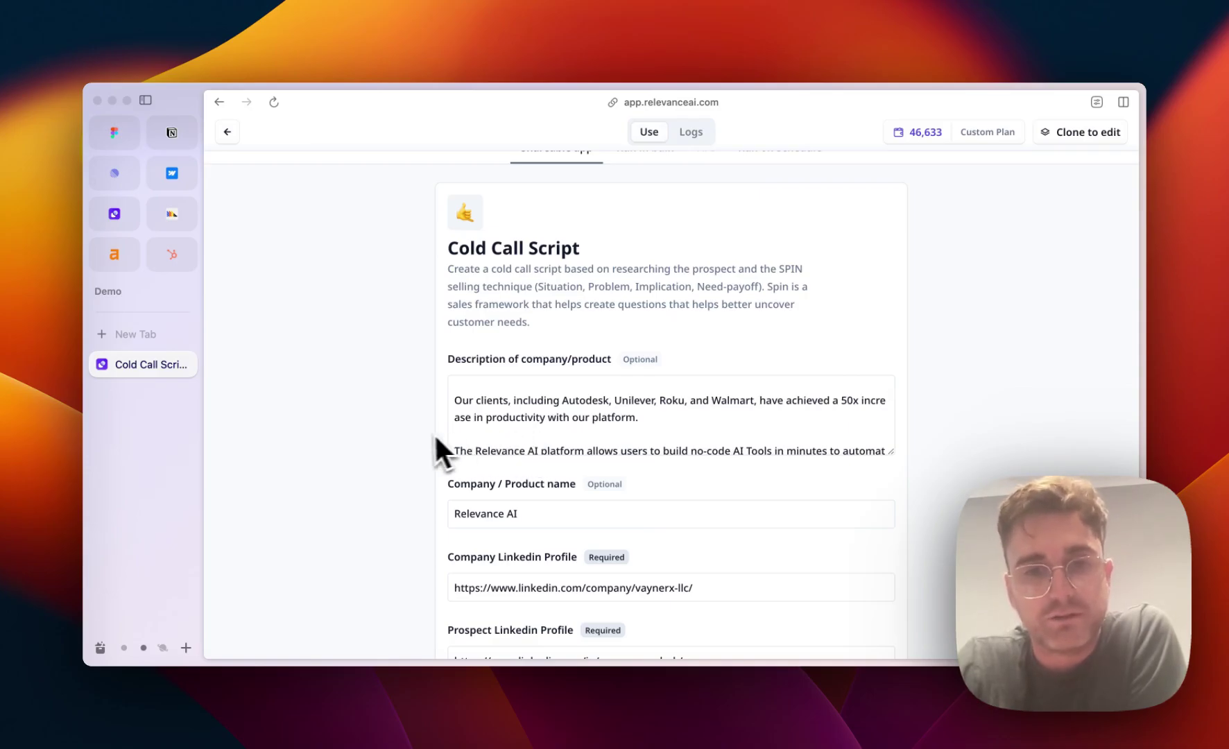
{"action": "scroll", "coordinate": [433, 446], "scroll_direction": "down", "scroll_amount": 3}
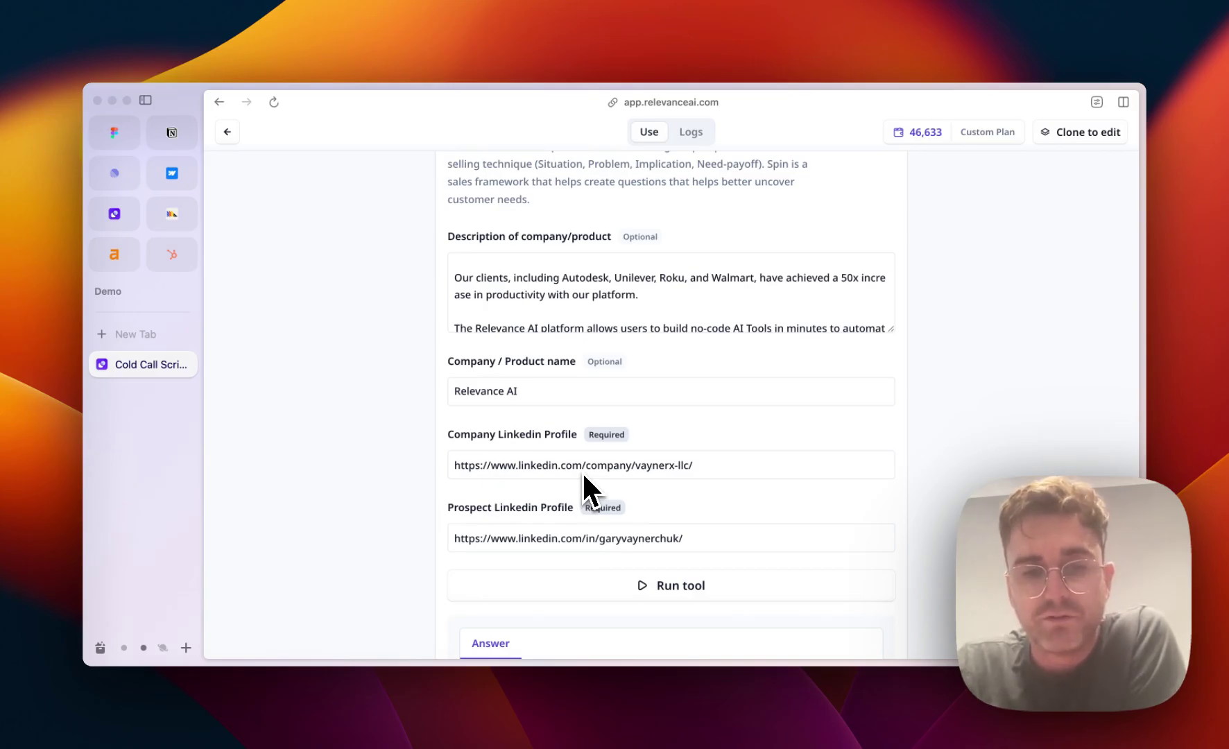
Scroll down to the Answer and expand the full generated cold call script.
{"action": "scroll", "coordinate": [389, 478], "scroll_direction": "down", "scroll_amount": 2}
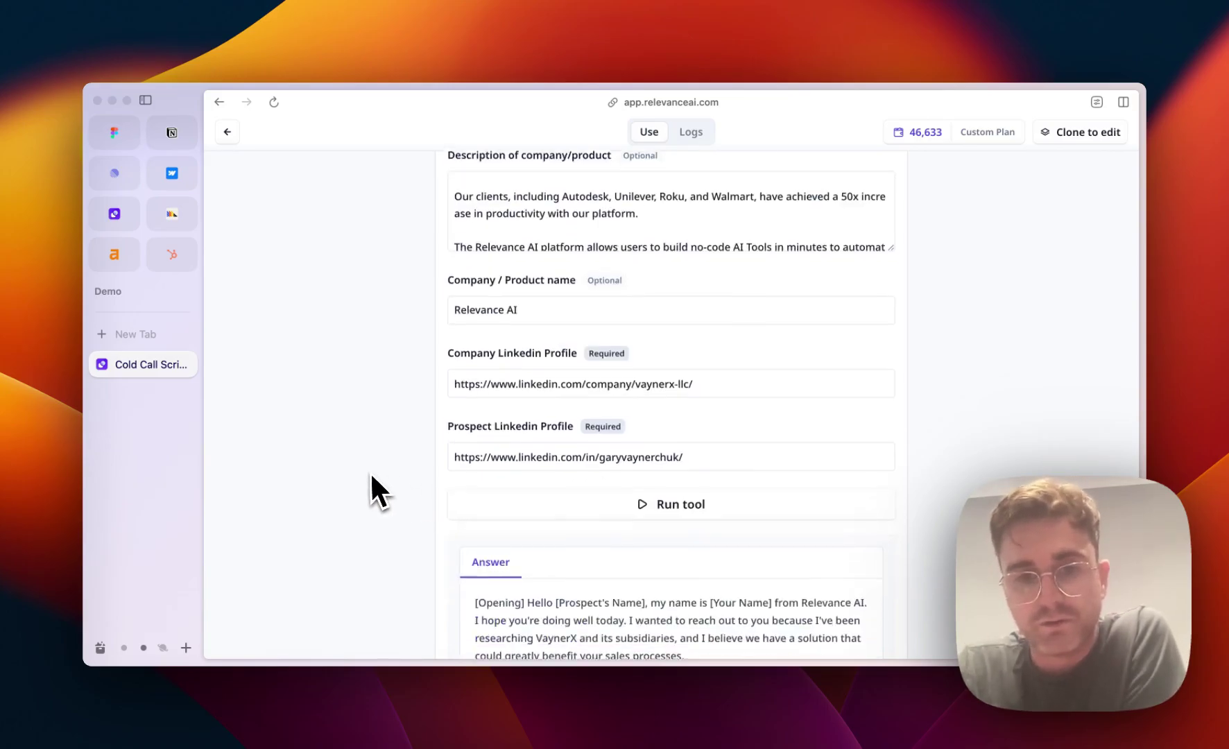
{"action": "scroll", "coordinate": [371, 477], "scroll_direction": "down", "scroll_amount": 5}
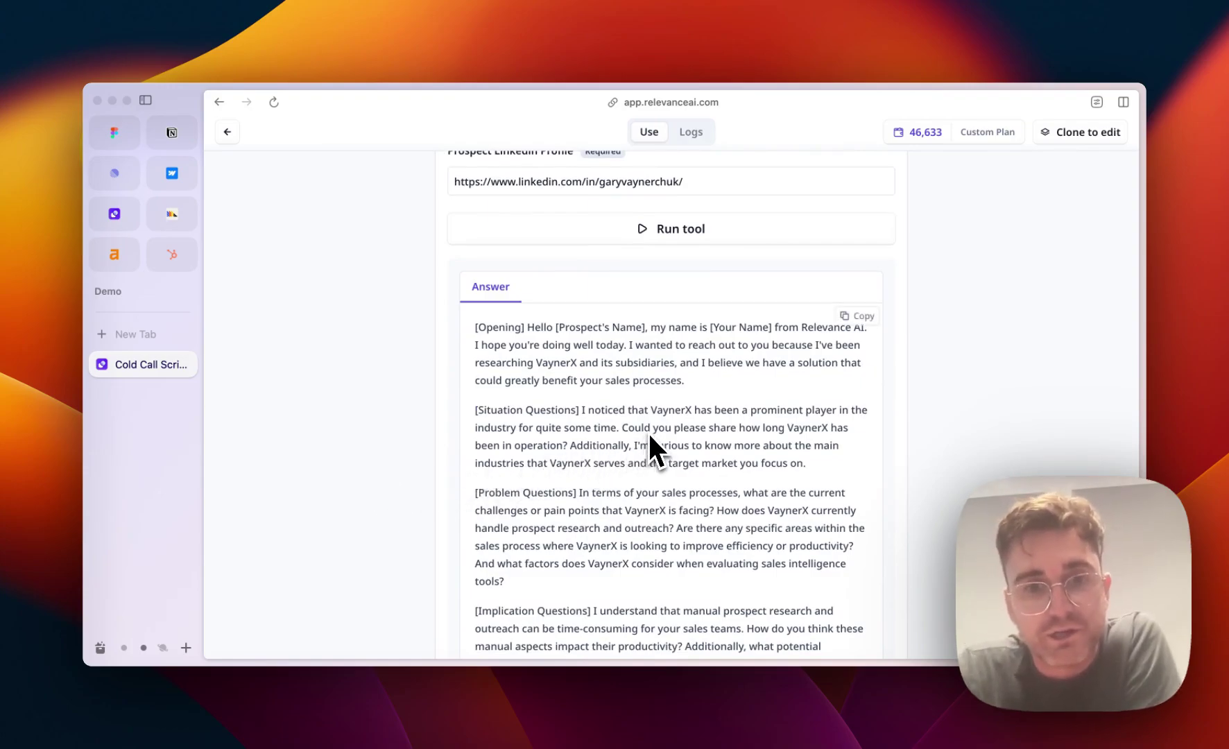
{"action": "scroll", "coordinate": [650, 435], "scroll_direction": "down", "scroll_amount": 1}
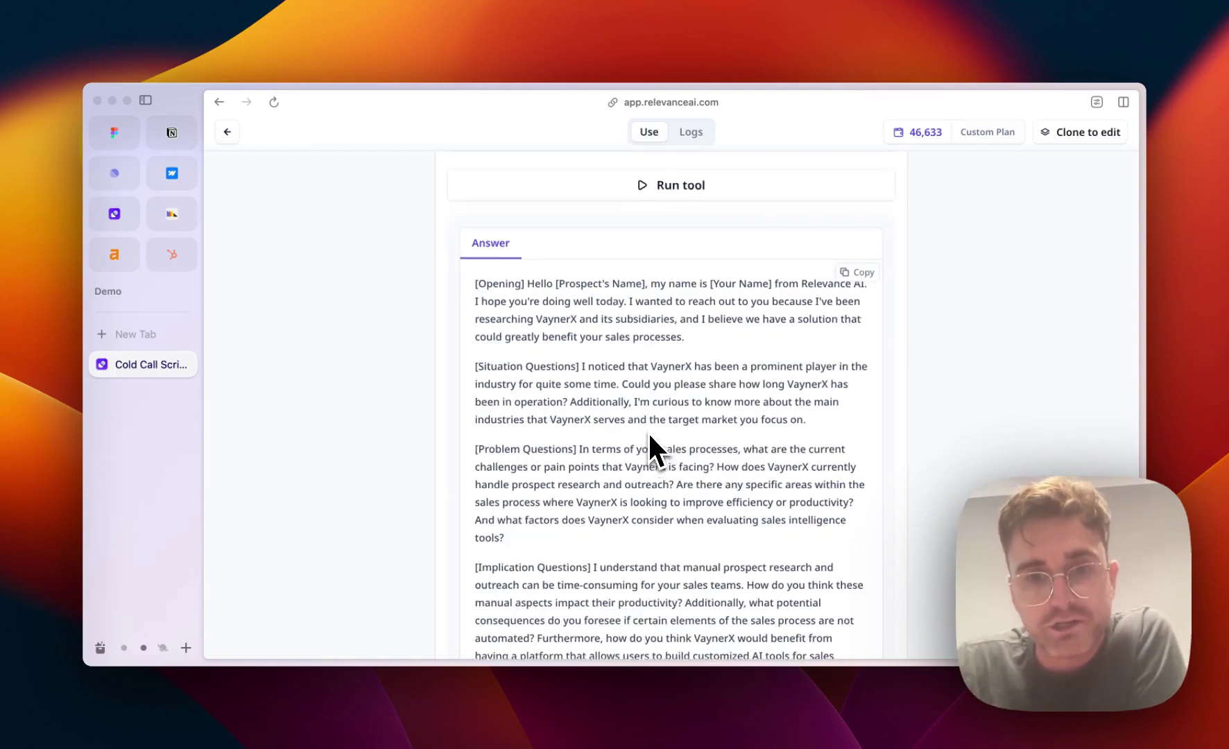
{"action": "scroll", "coordinate": [650, 450], "scroll_direction": "down", "scroll_amount": 2}
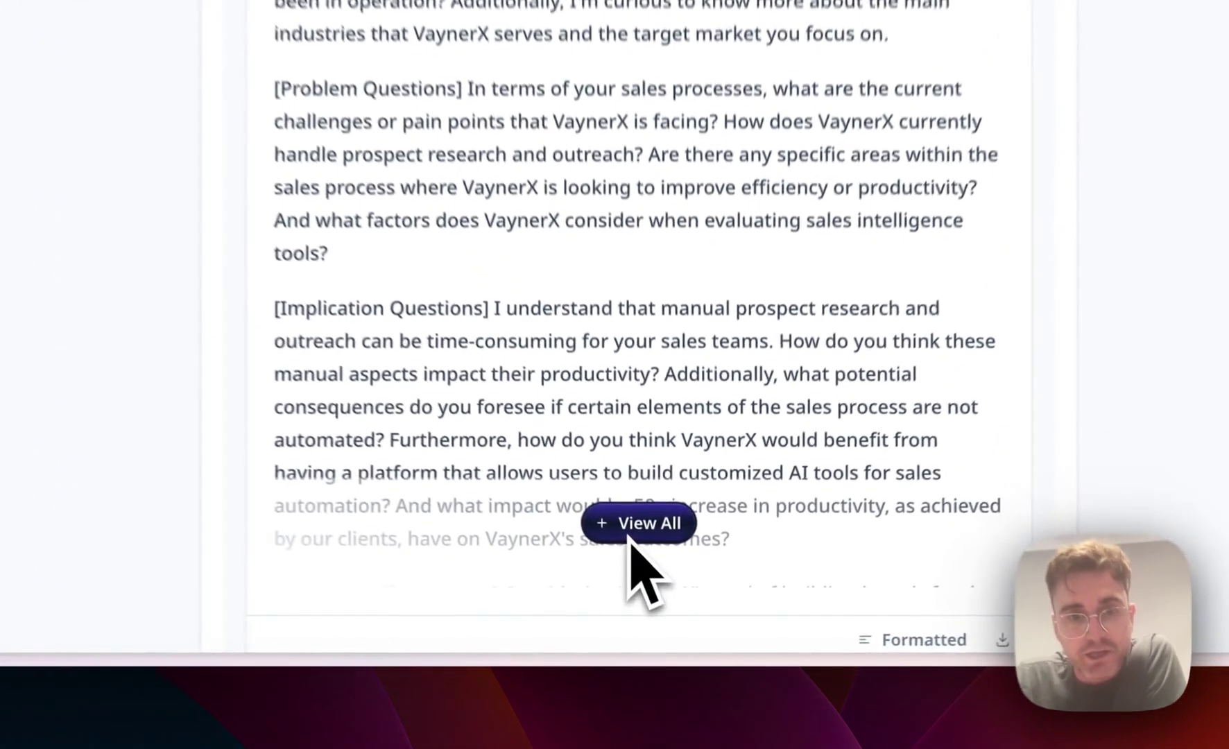
{"action": "left_click", "coordinate": [666, 589]}
Read through the VaynerX script from Opening to the closing meeting request.
{"action": "scroll", "coordinate": [626, 534], "scroll_direction": "down", "scroll_amount": 5}
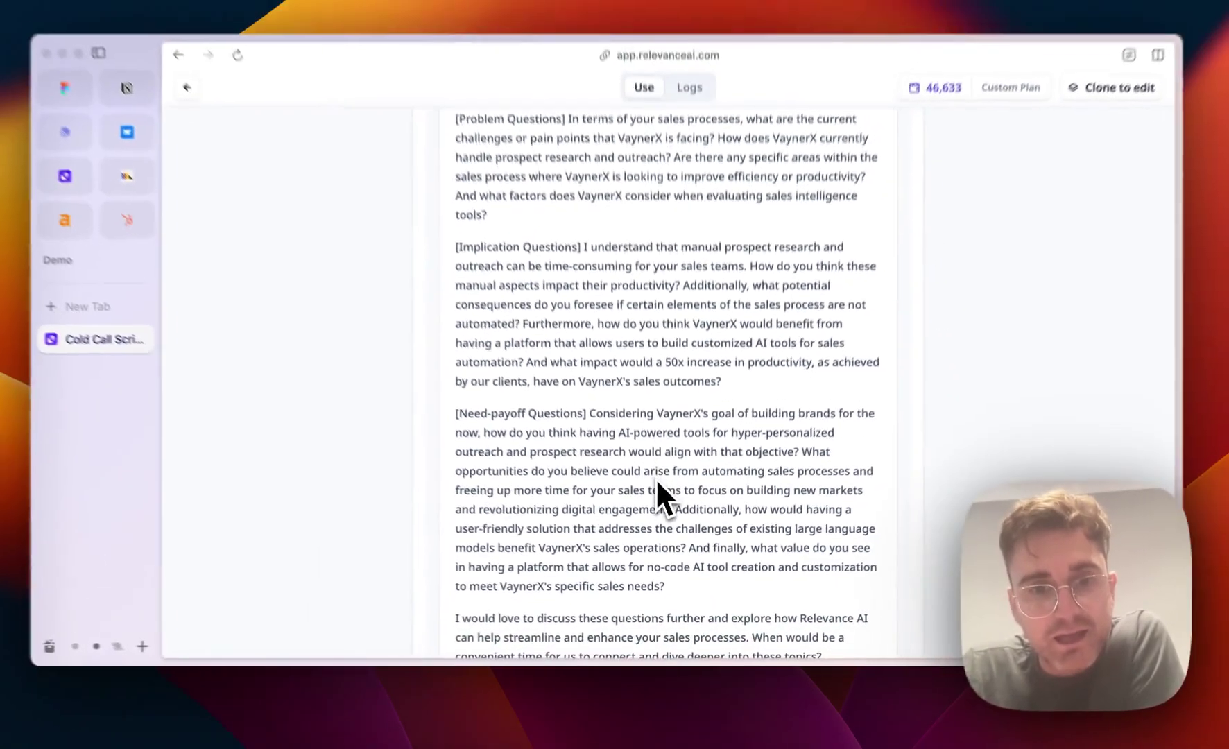
{"action": "scroll", "coordinate": [661, 496], "scroll_direction": "down", "scroll_amount": 2}
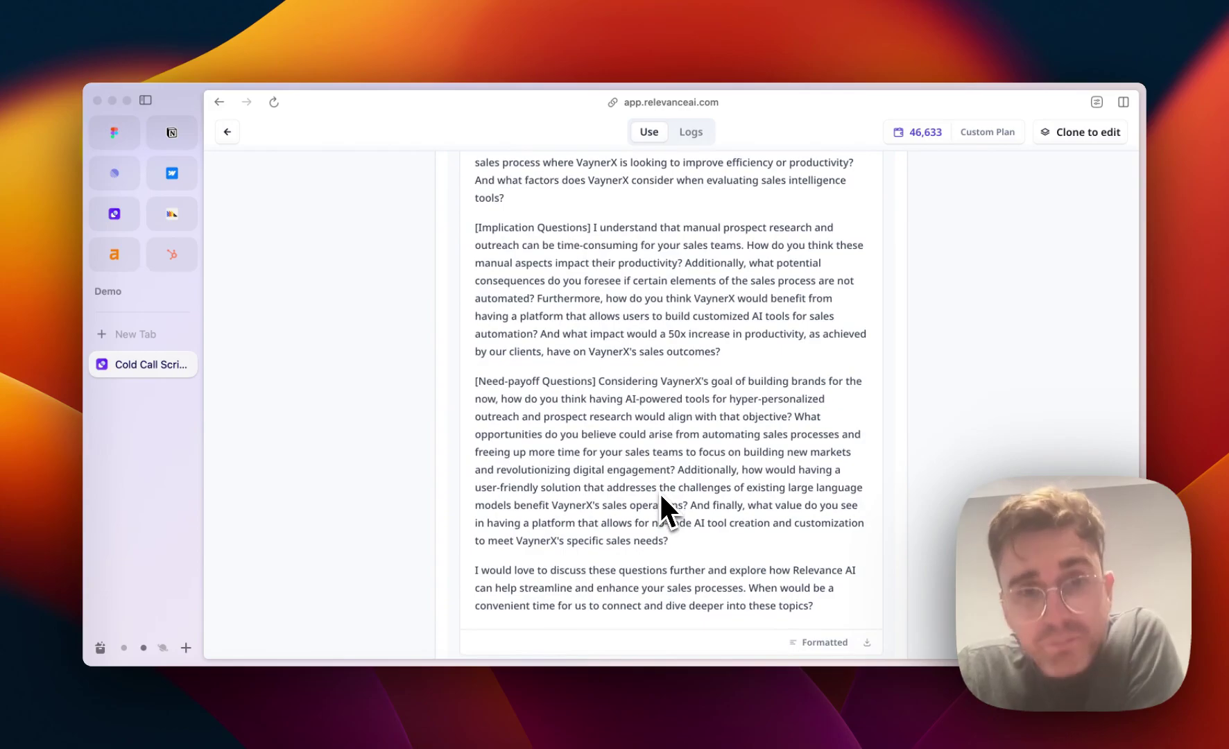
{"action": "scroll", "coordinate": [660, 496], "scroll_direction": "up", "scroll_amount": 5}
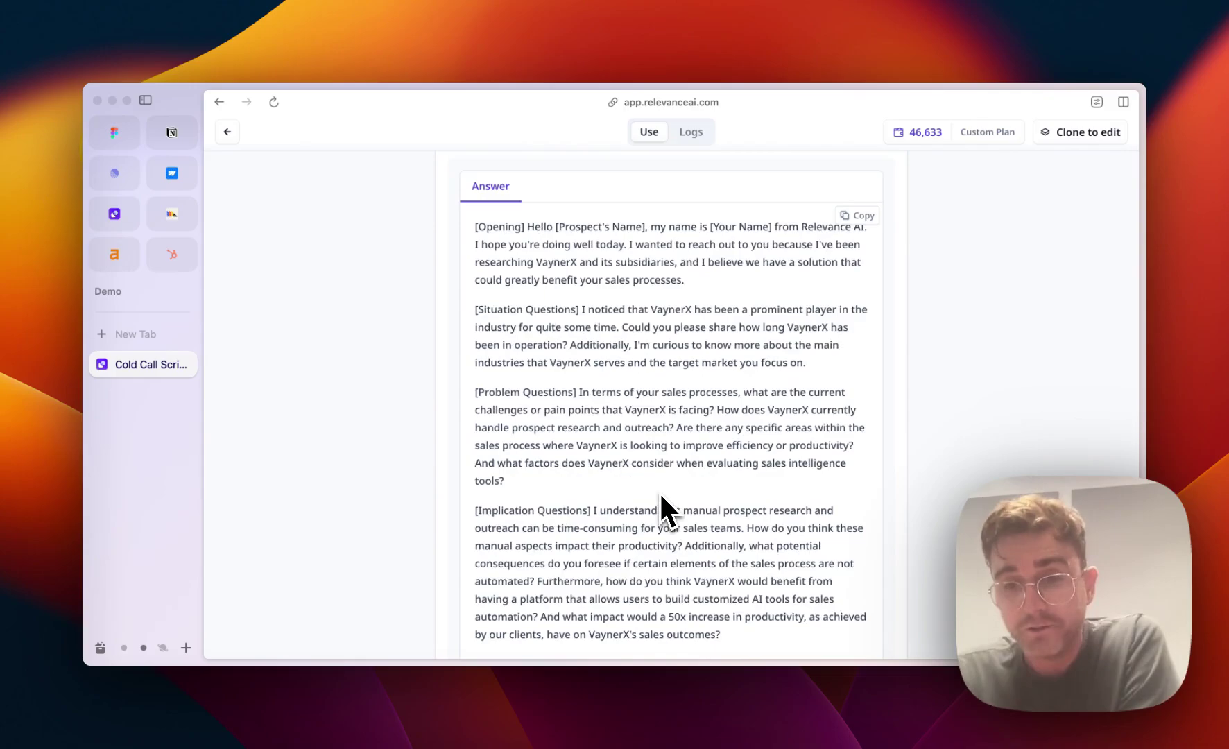
{"action": "scroll", "coordinate": [660, 495], "scroll_direction": "down", "scroll_amount": 2}
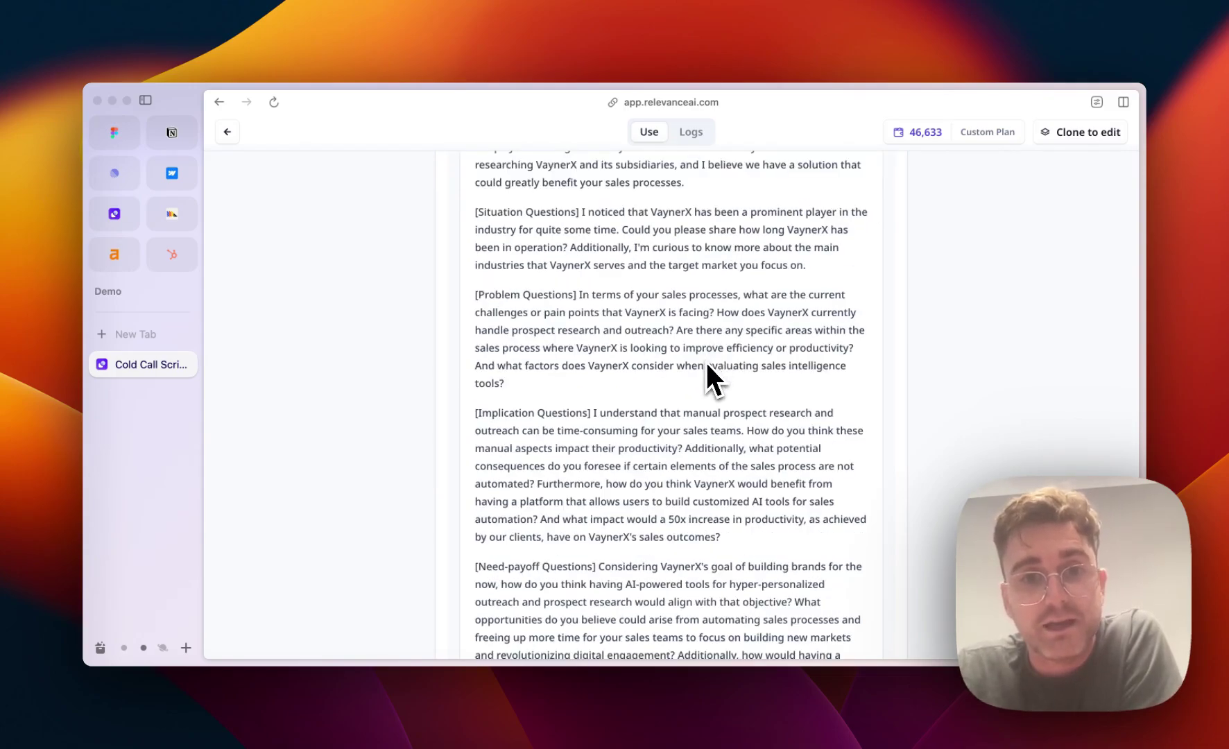
{"action": "scroll", "coordinate": [706, 359], "scroll_direction": "down", "scroll_amount": 2}
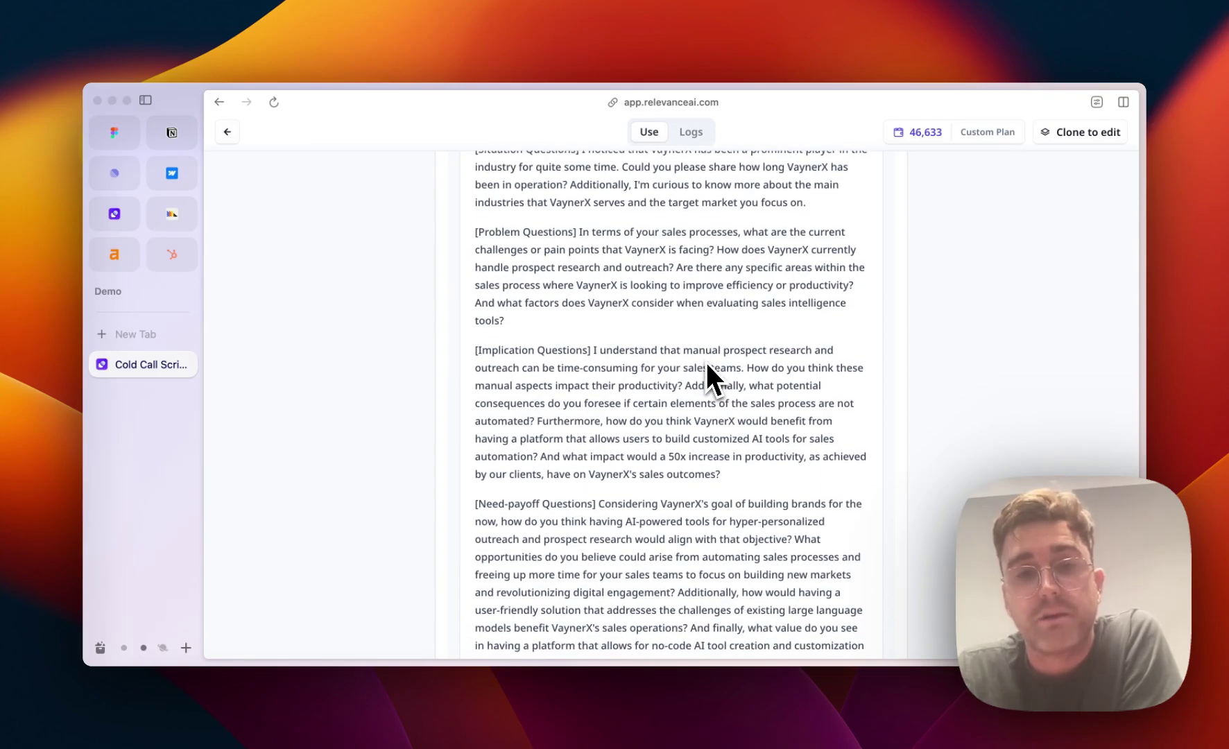
{"action": "scroll", "coordinate": [706, 362], "scroll_direction": "down", "scroll_amount": 4}
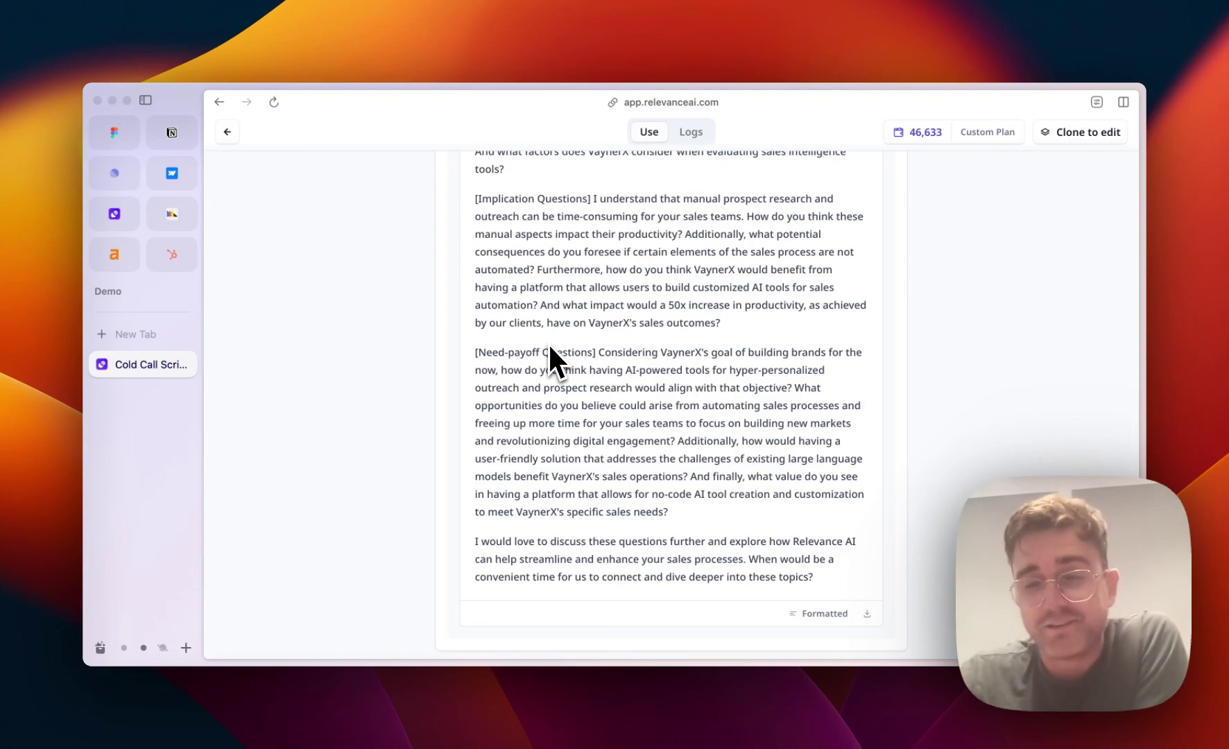
{"action": "scroll", "coordinate": [677, 347], "scroll_direction": "up", "scroll_amount": 1}
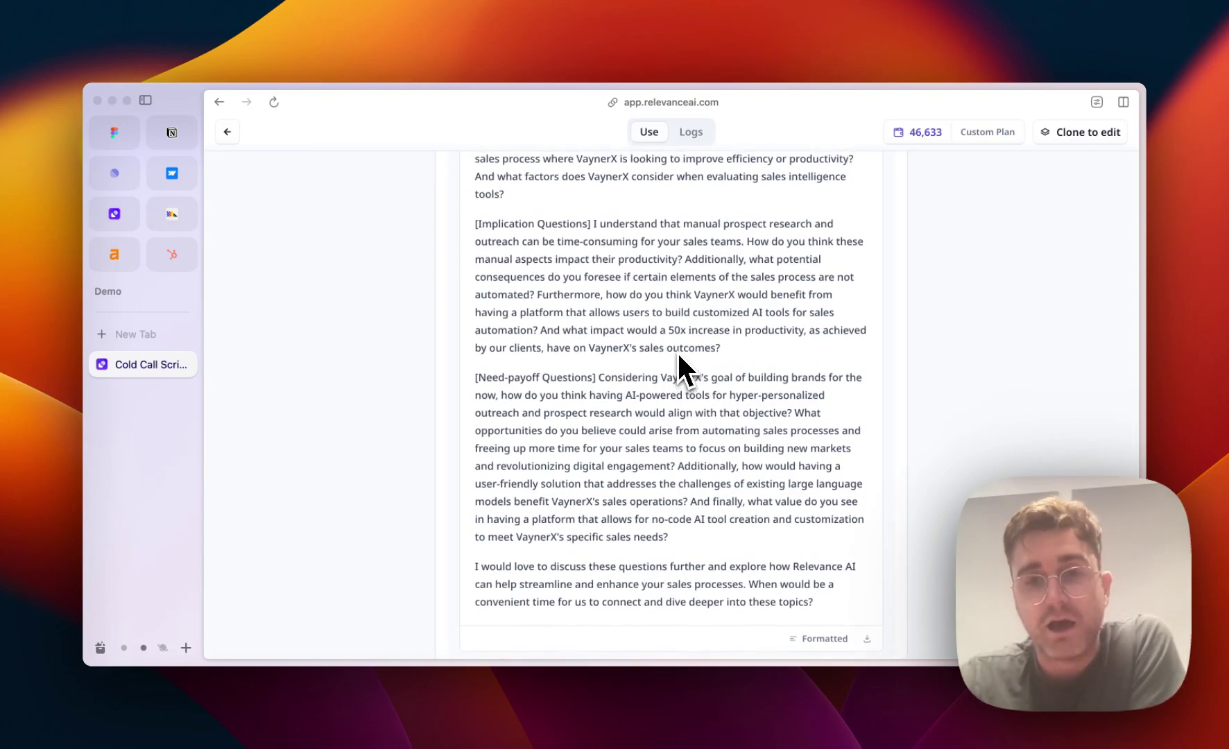
{"action": "scroll", "coordinate": [678, 355], "scroll_direction": "up", "scroll_amount": 4}
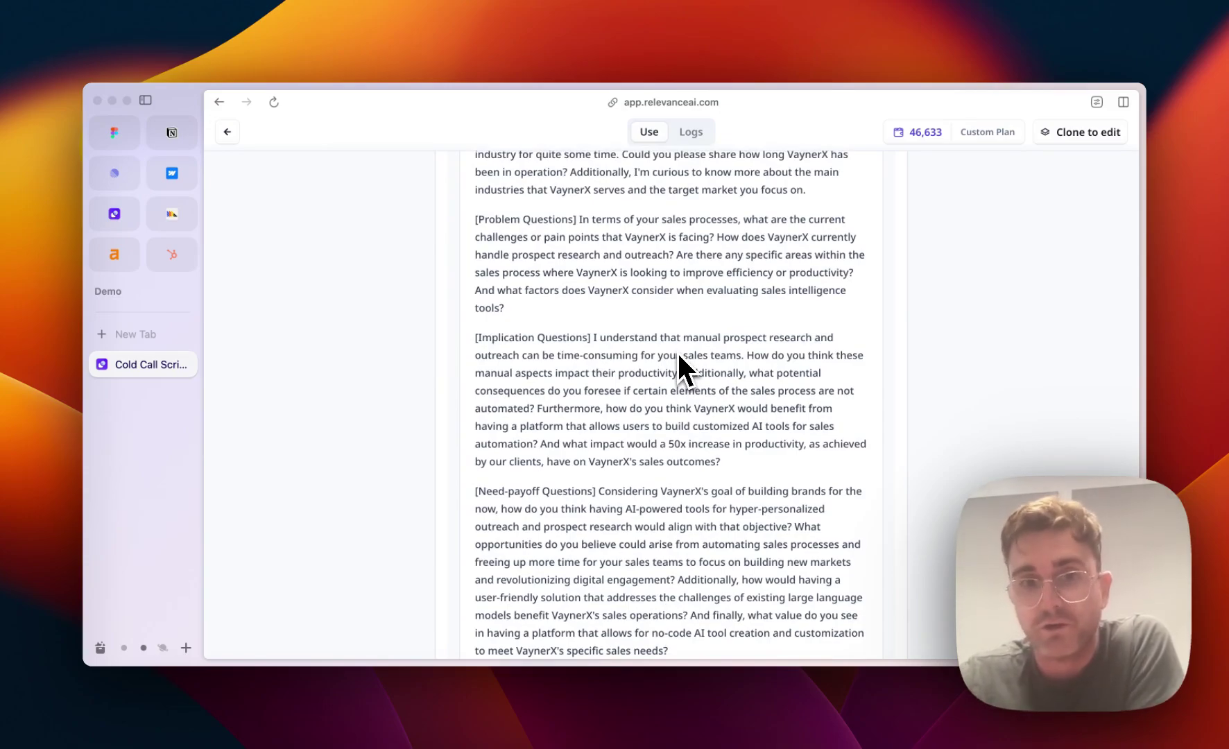
Clone the Cold Call Script tool into the account as an editable copy.
{"action": "scroll", "coordinate": [783, 322], "scroll_direction": "up", "scroll_amount": 20}
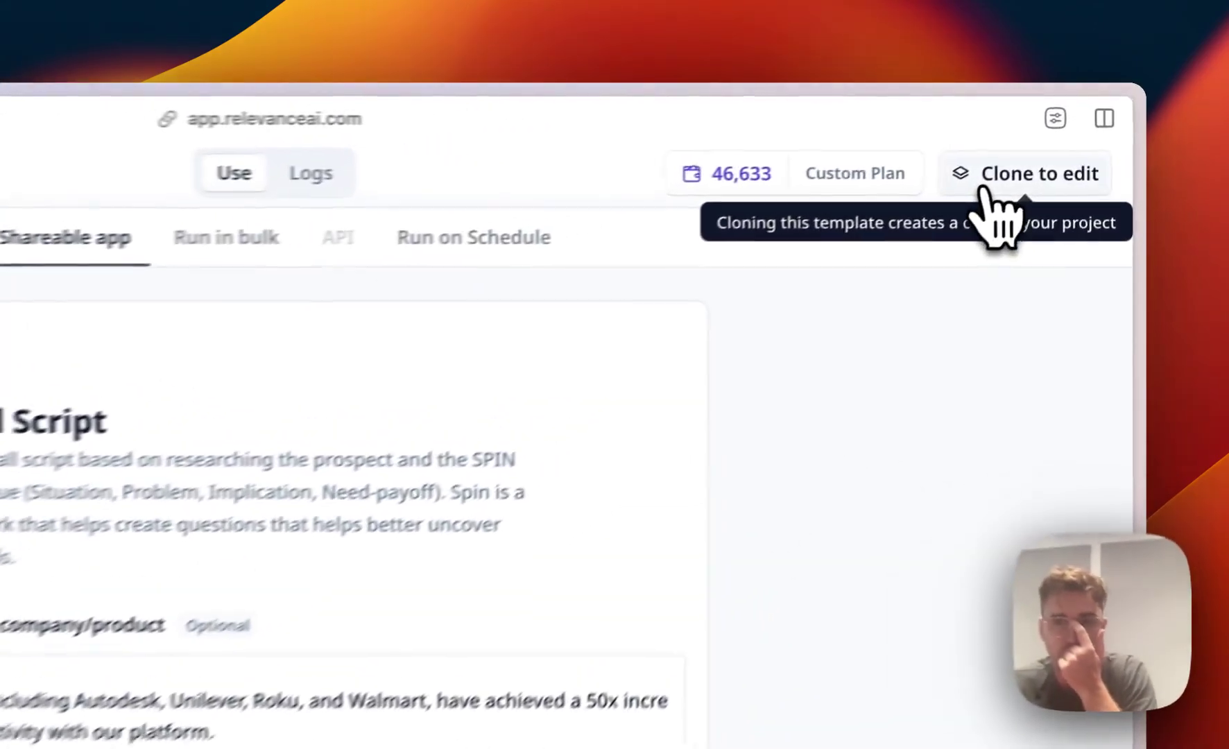
{"action": "left_click", "coordinate": [1057, 139]}
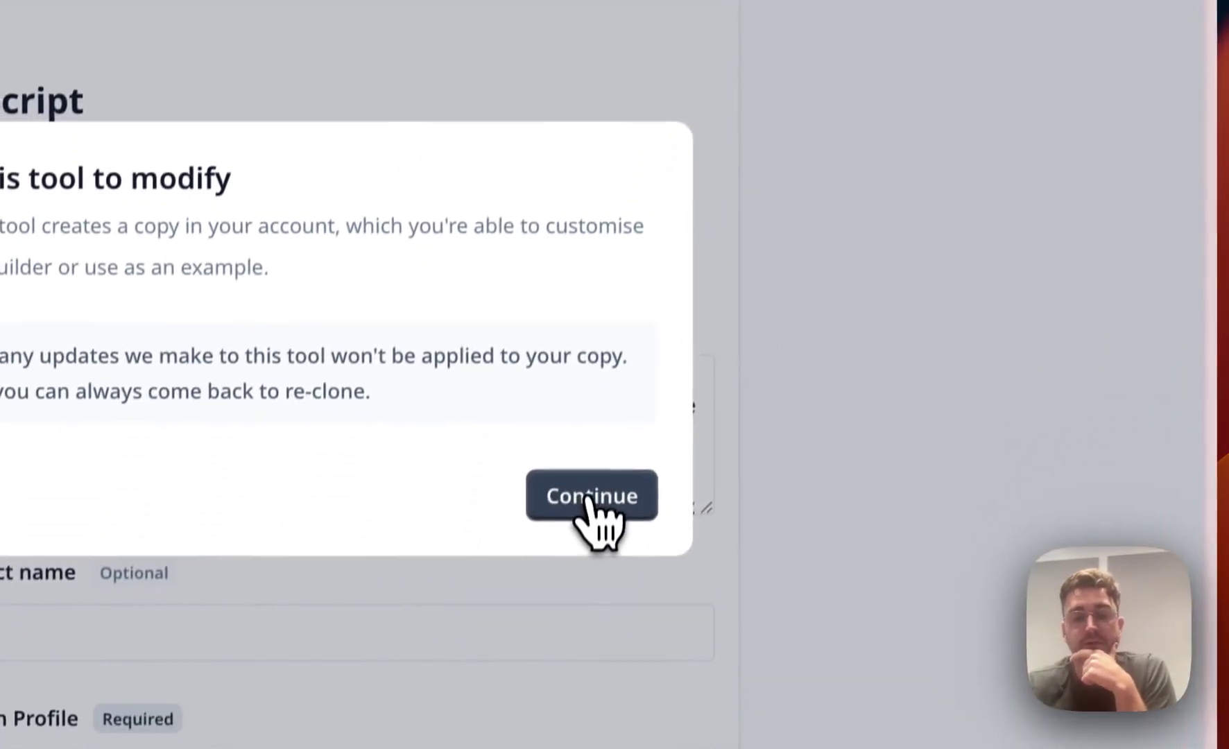
{"action": "left_click", "coordinate": [557, 671]}
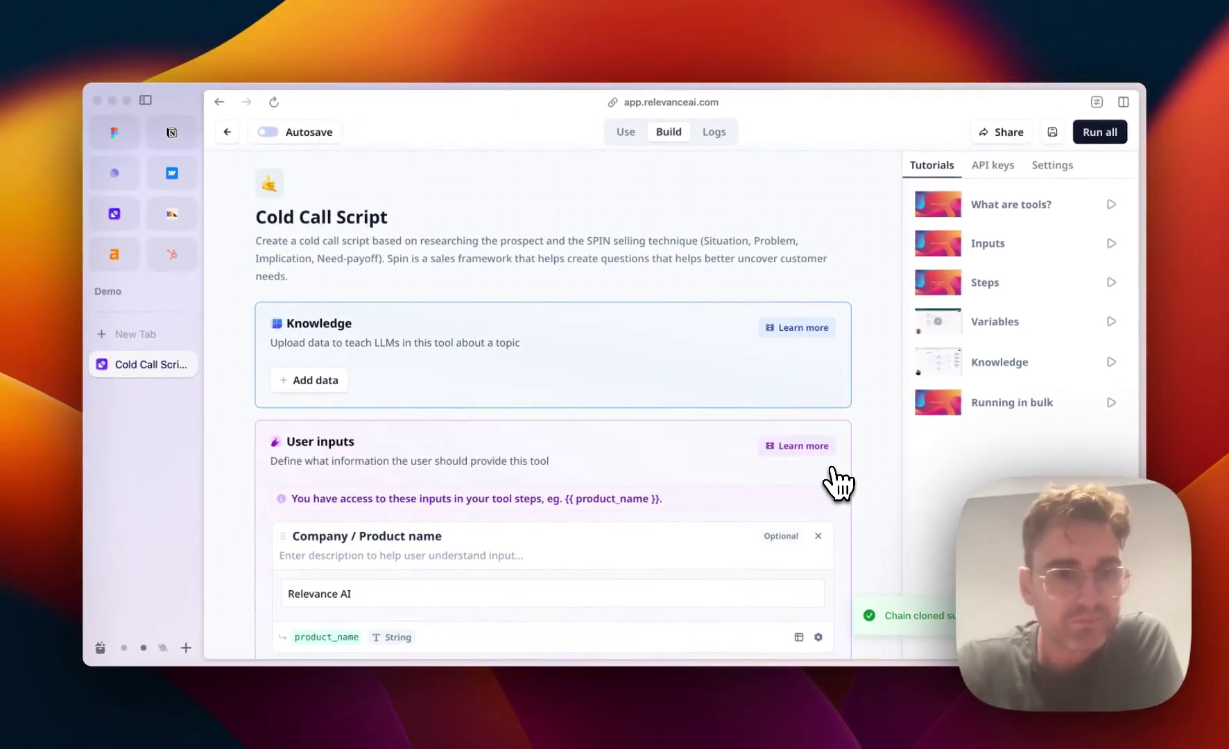
Reveal all user inputs: product name, company description, company and prospect LinkedIn profiles.
{"action": "scroll", "coordinate": [510, 285], "scroll_direction": "down", "scroll_amount": 2}
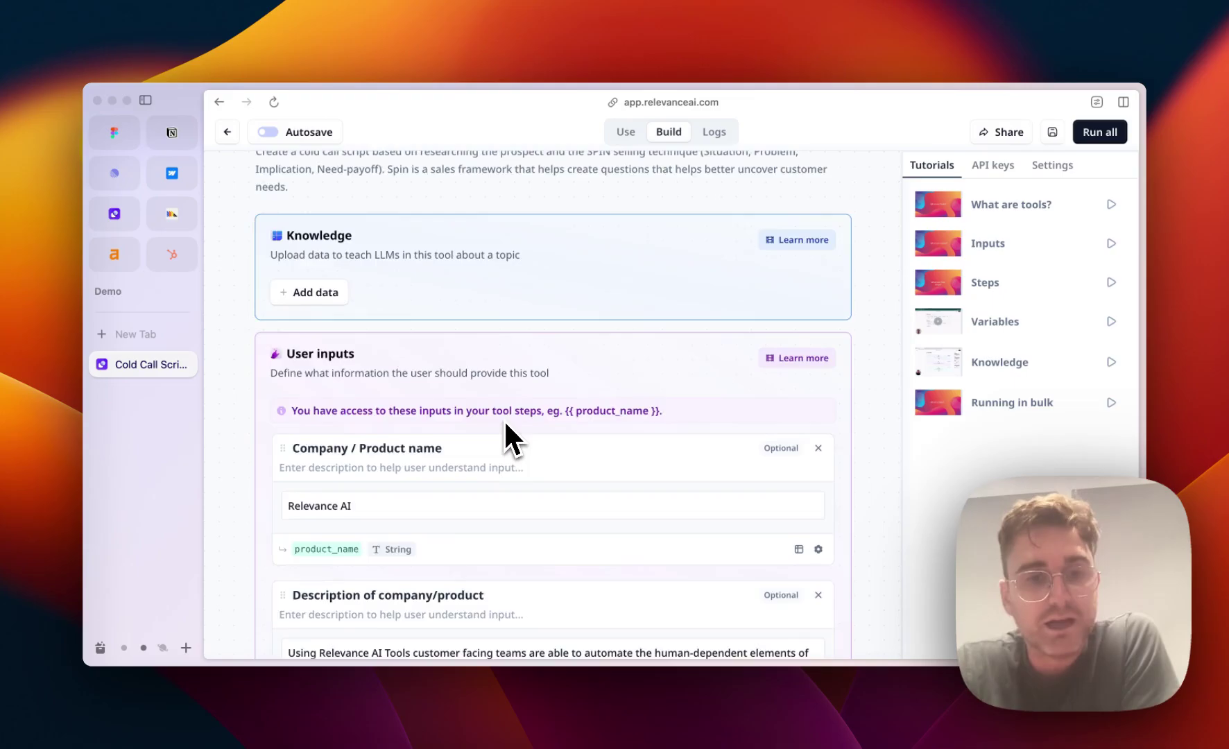
{"action": "scroll", "coordinate": [503, 418], "scroll_direction": "down", "scroll_amount": 1}
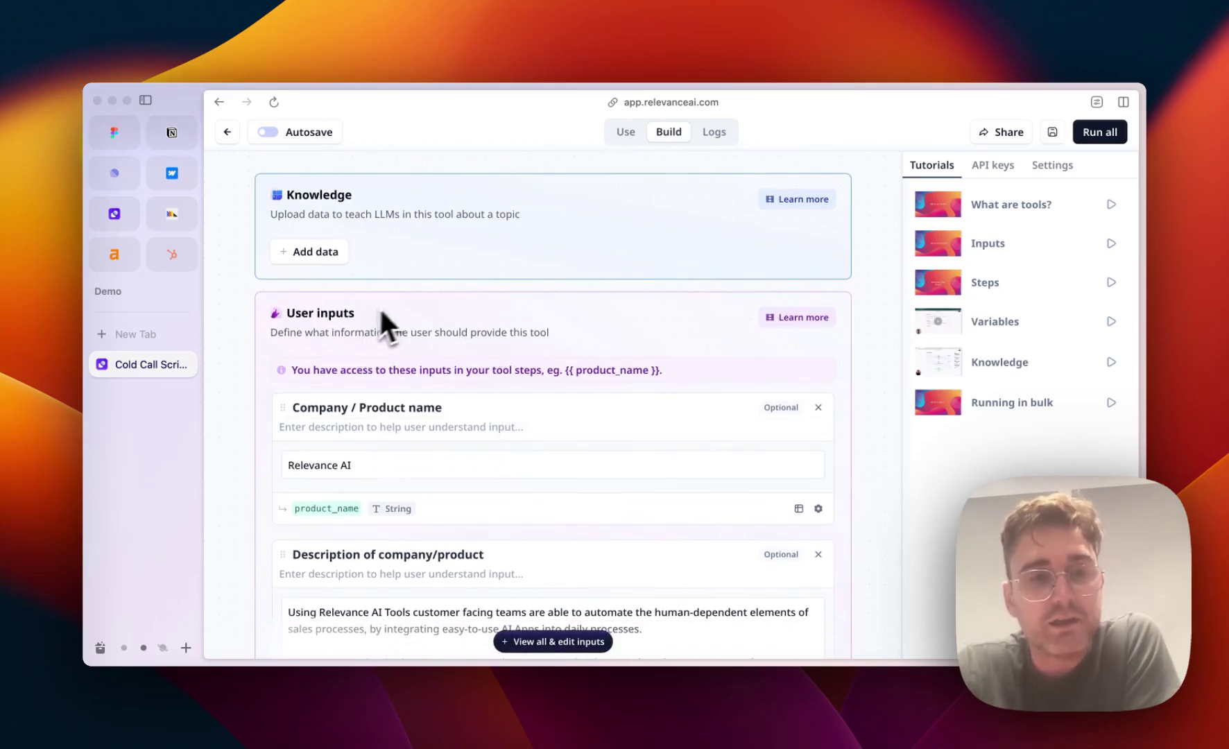
{"action": "scroll", "coordinate": [376, 384], "scroll_direction": "down", "scroll_amount": 2}
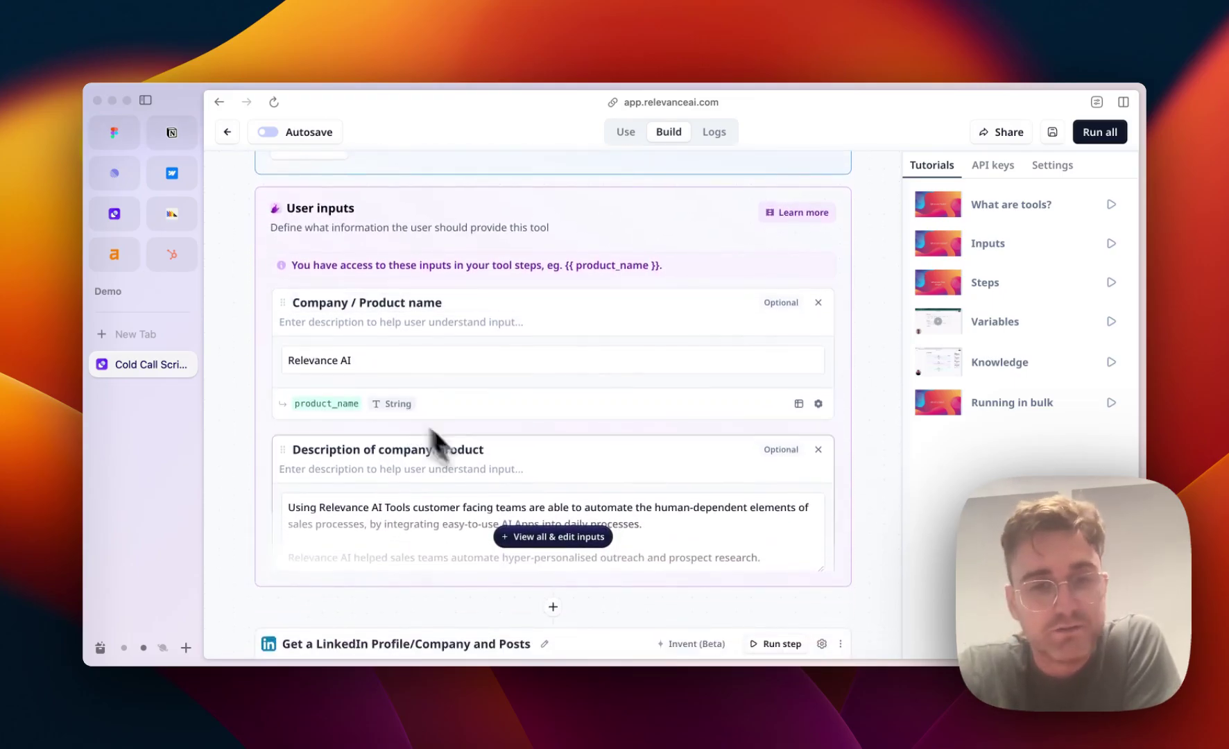
{"action": "left_click", "coordinate": [552, 537]}
{"action": "scroll", "coordinate": [546, 545], "scroll_direction": "down", "scroll_amount": 3}
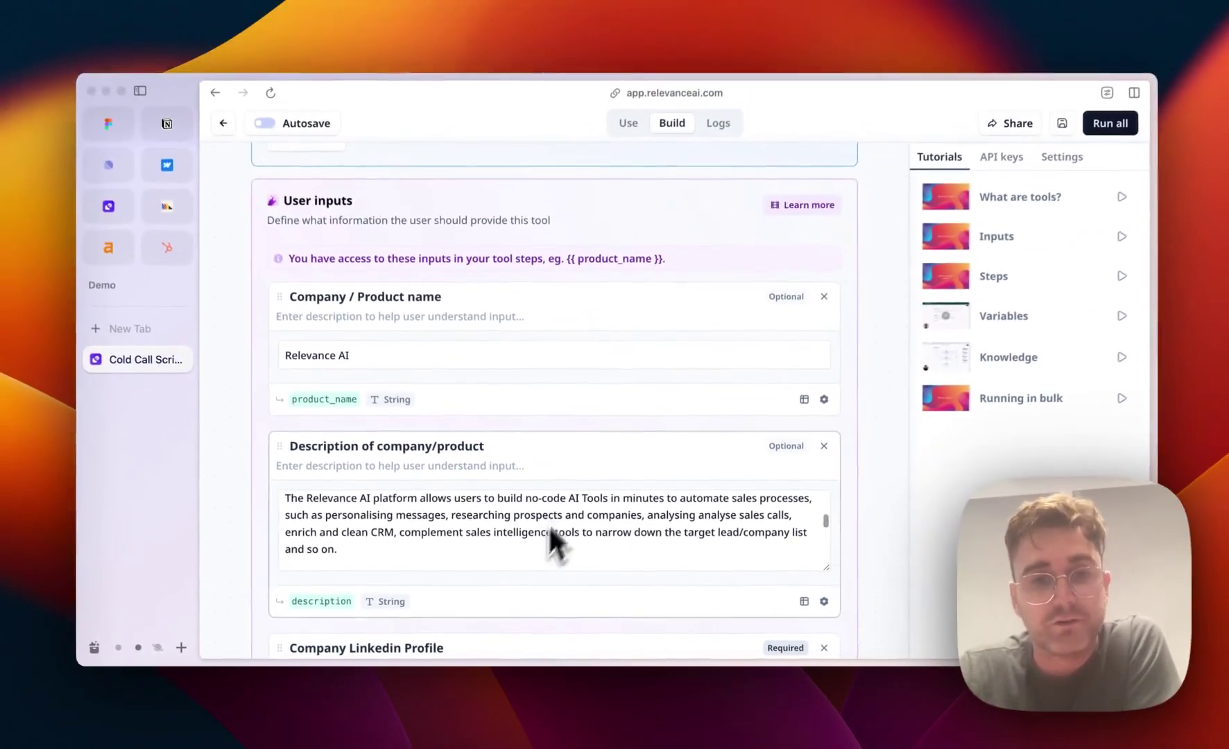
{"action": "scroll", "coordinate": [603, 450], "scroll_direction": "down", "scroll_amount": 3}
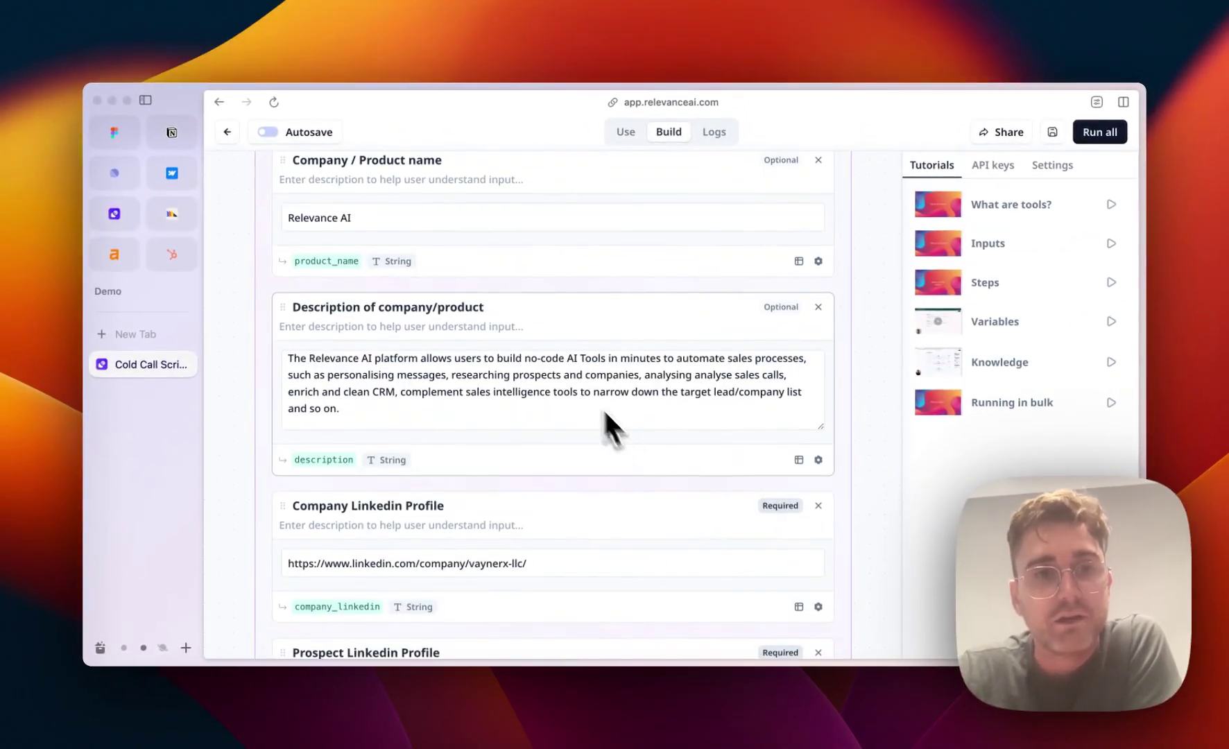
{"action": "scroll", "coordinate": [485, 305], "scroll_direction": "up", "scroll_amount": 3}
{"action": "scroll", "coordinate": [416, 354], "scroll_direction": "down", "scroll_amount": 2}
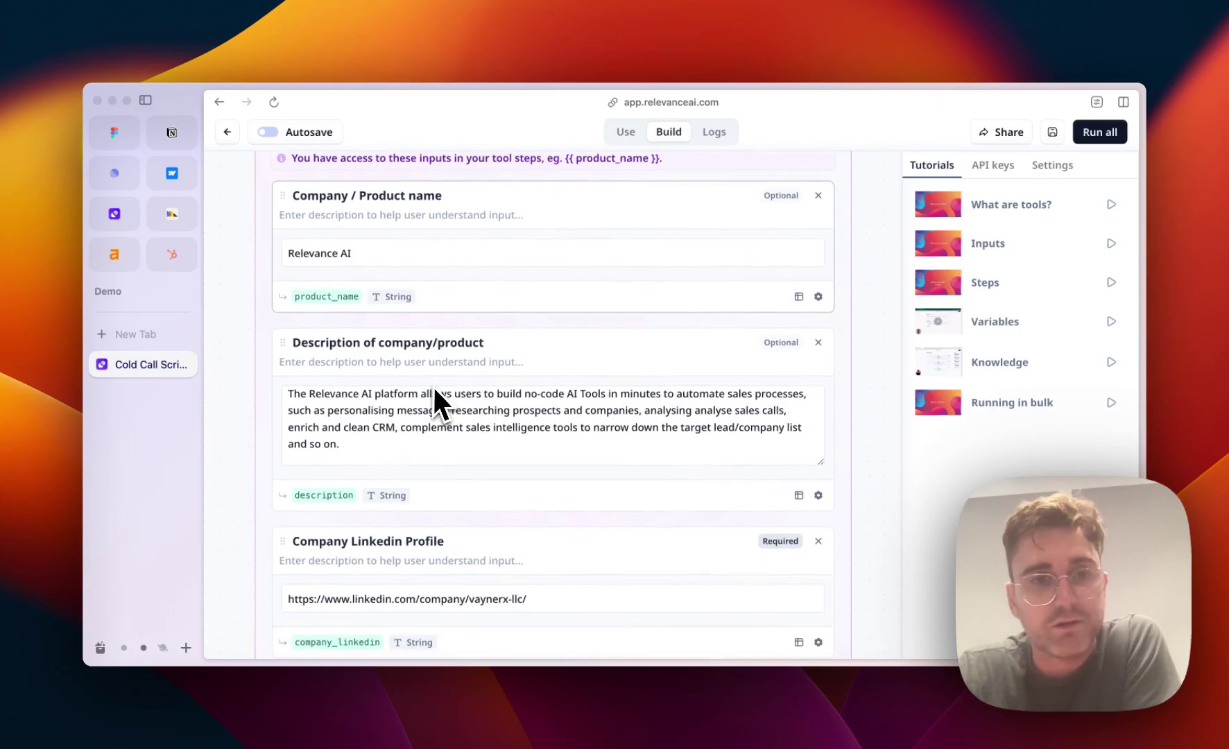
{"action": "scroll", "coordinate": [433, 384], "scroll_direction": "down", "scroll_amount": 2}
{"action": "scroll", "coordinate": [432, 387], "scroll_direction": "down", "scroll_amount": 5}
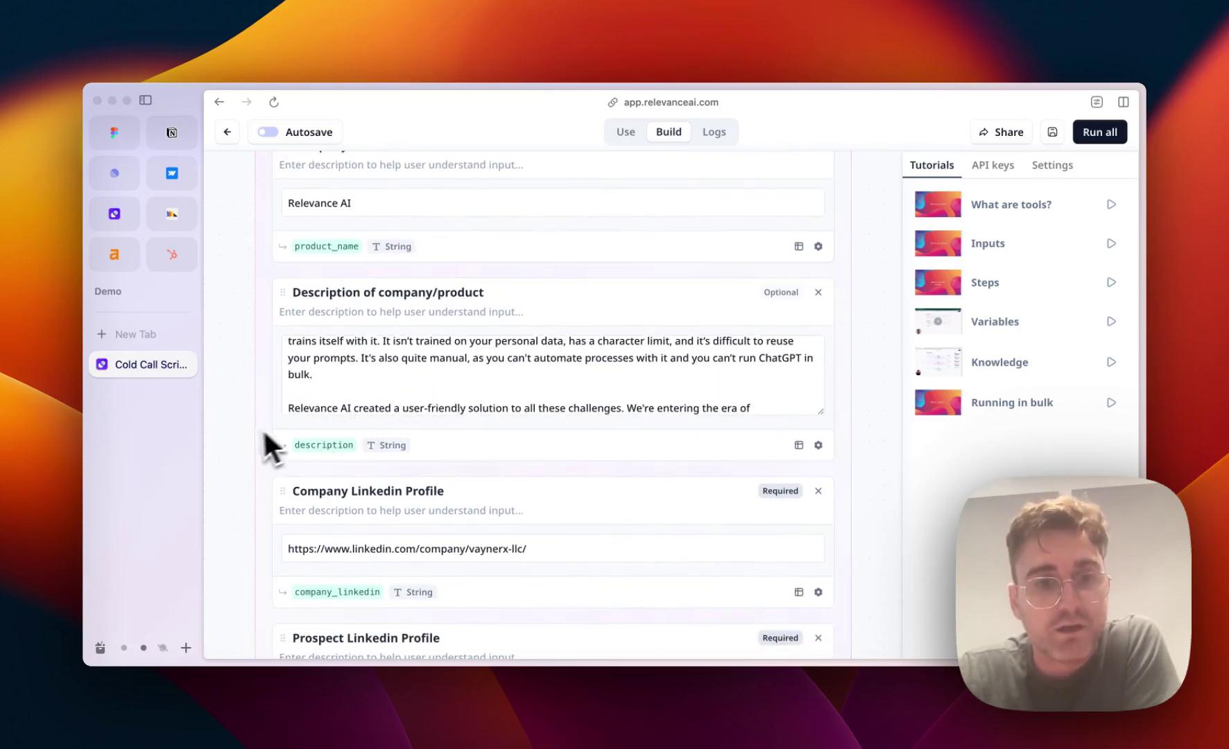
{"action": "scroll", "coordinate": [242, 432], "scroll_direction": "down", "scroll_amount": 6}
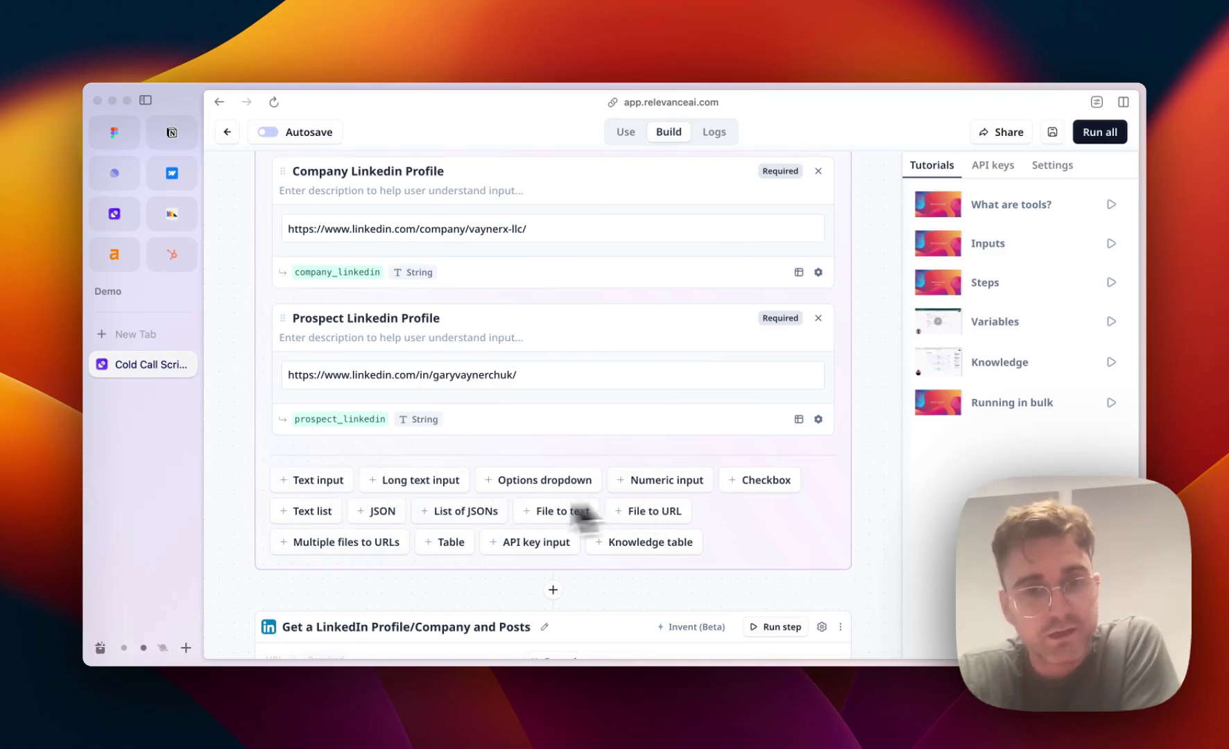
Add a text input titled 'New Prospect' below the Prospect Linkedin Profile input.
{"action": "left_click", "coordinate": [316, 480]}
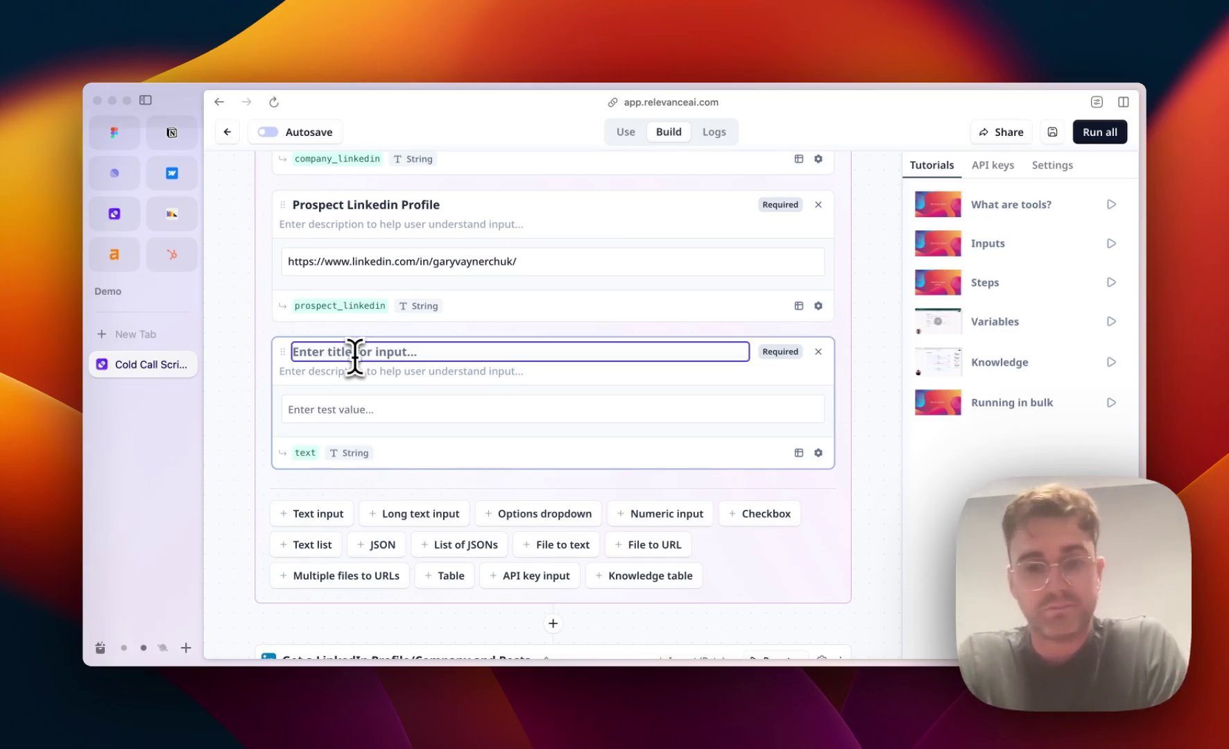
{"action": "type", "text": "New Prospect"}
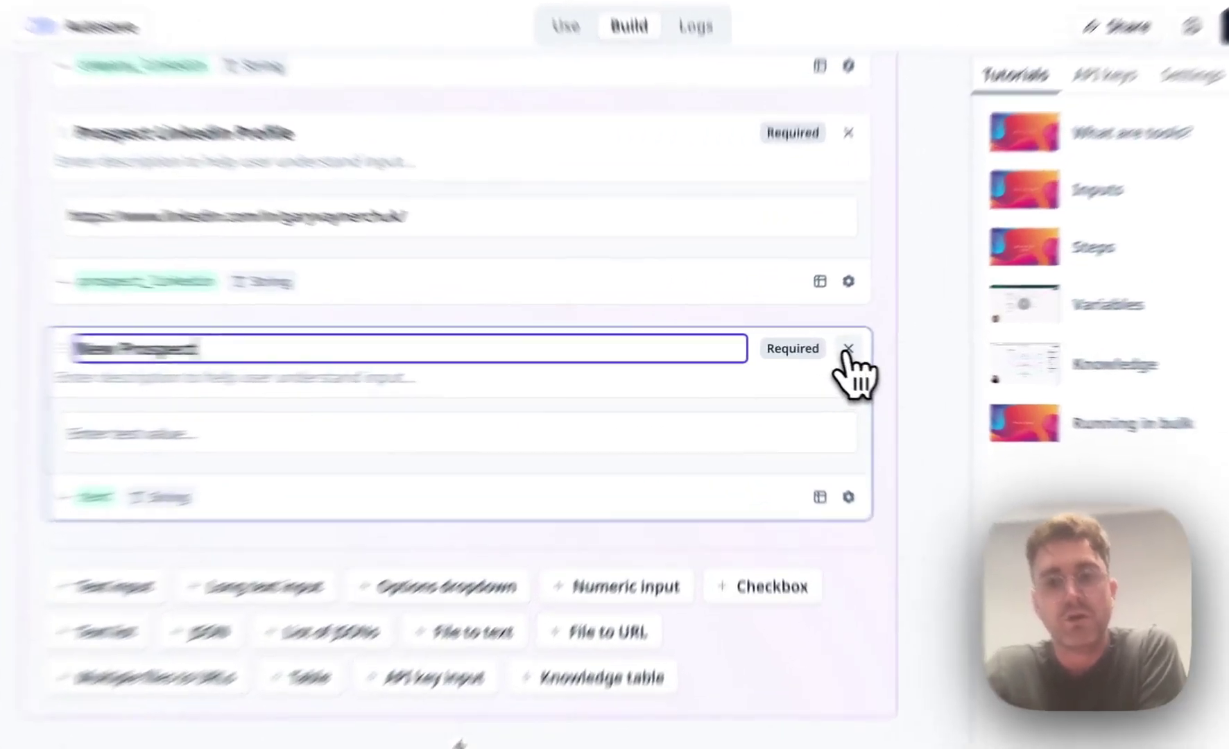
Delete the New Prospect input and open the company LinkedIn step's settings.
{"action": "left_click", "coordinate": [818, 352]}
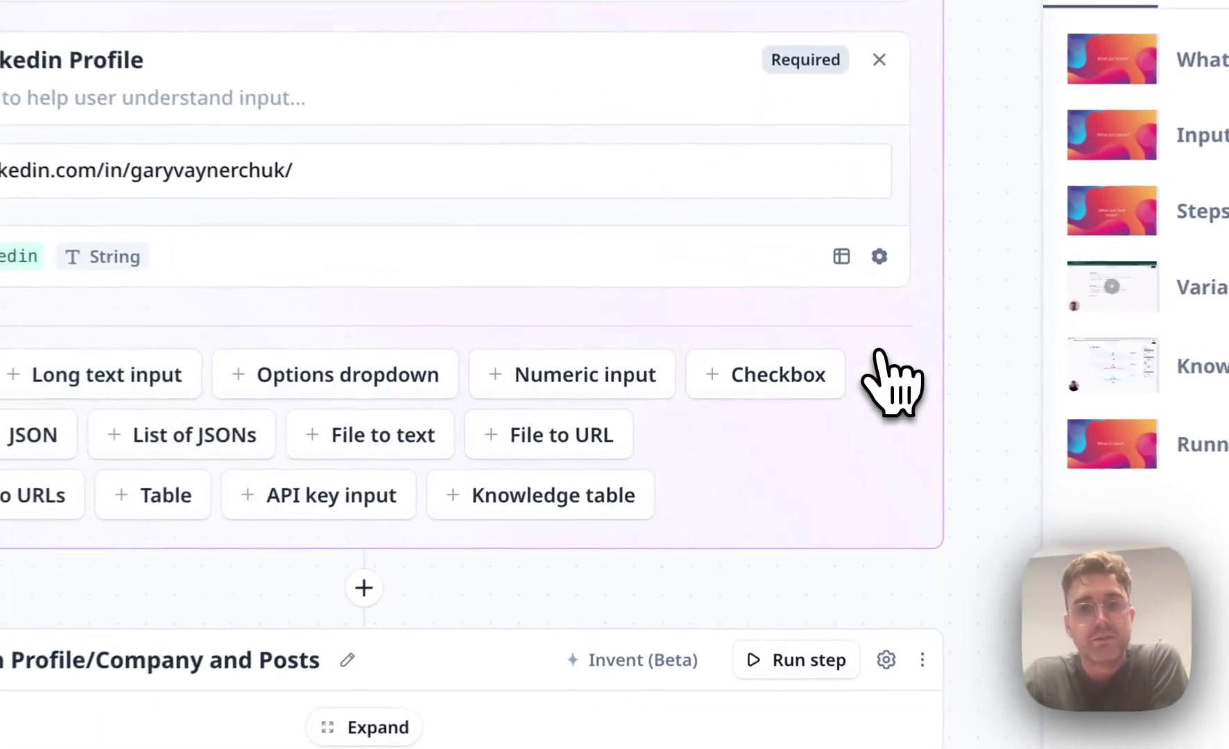
{"action": "scroll", "coordinate": [508, 419], "scroll_direction": "down", "scroll_amount": 5}
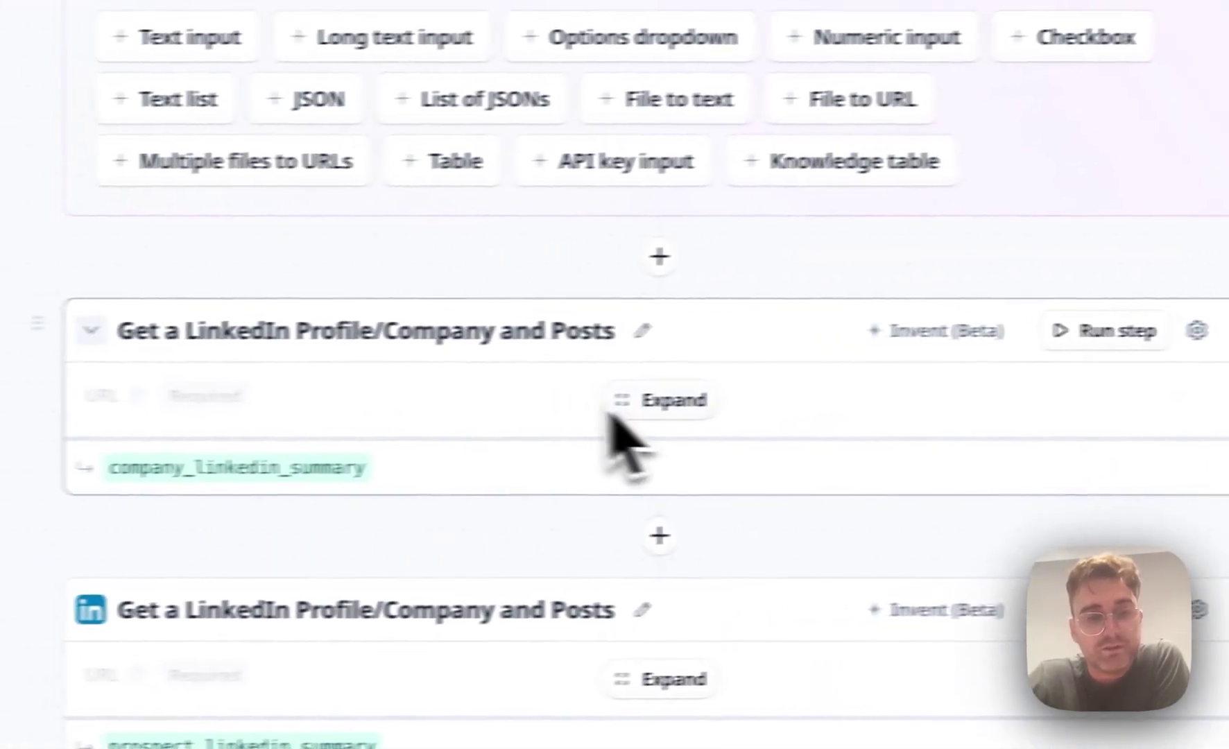
{"action": "scroll", "coordinate": [467, 424], "scroll_direction": "up", "scroll_amount": 3}
{"action": "scroll", "coordinate": [475, 424], "scroll_direction": "down", "scroll_amount": 4}
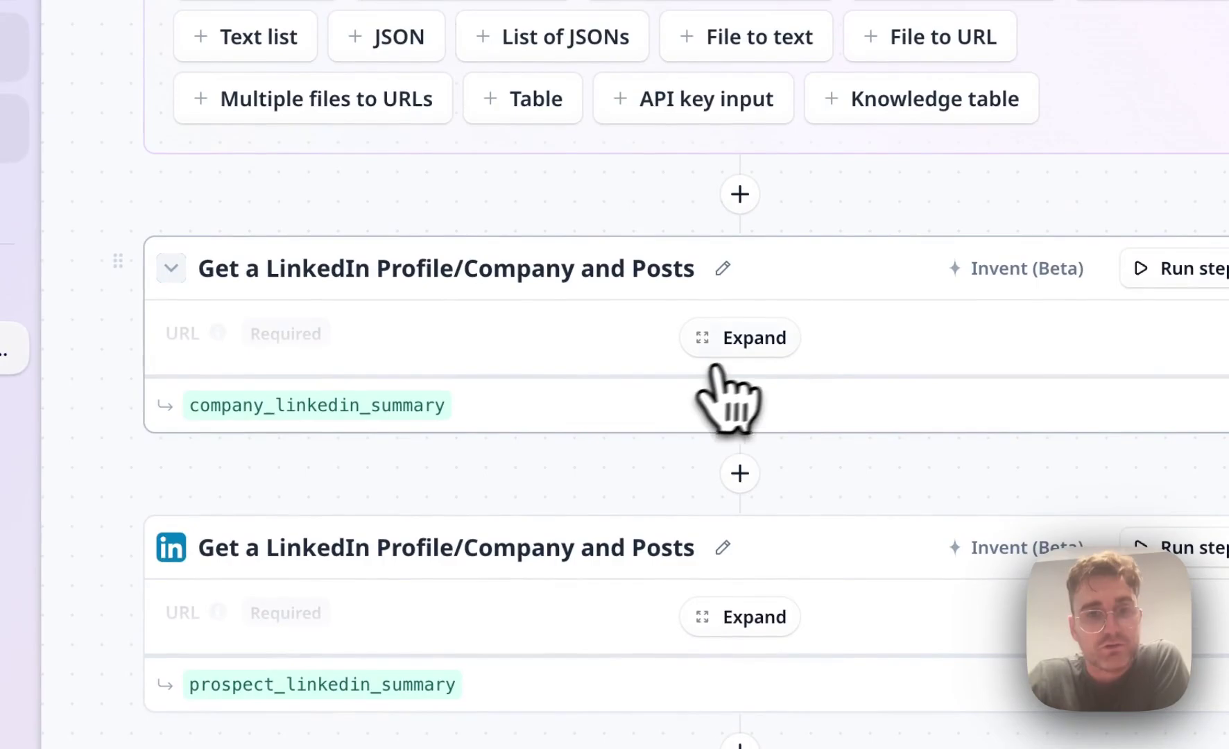
{"action": "left_click", "coordinate": [735, 346]}
Expand the second LinkedIn step showing its {{ prospect_linkedin }} URL and Get User Profile method.
{"action": "scroll", "coordinate": [589, 416], "scroll_direction": "down", "scroll_amount": 1}
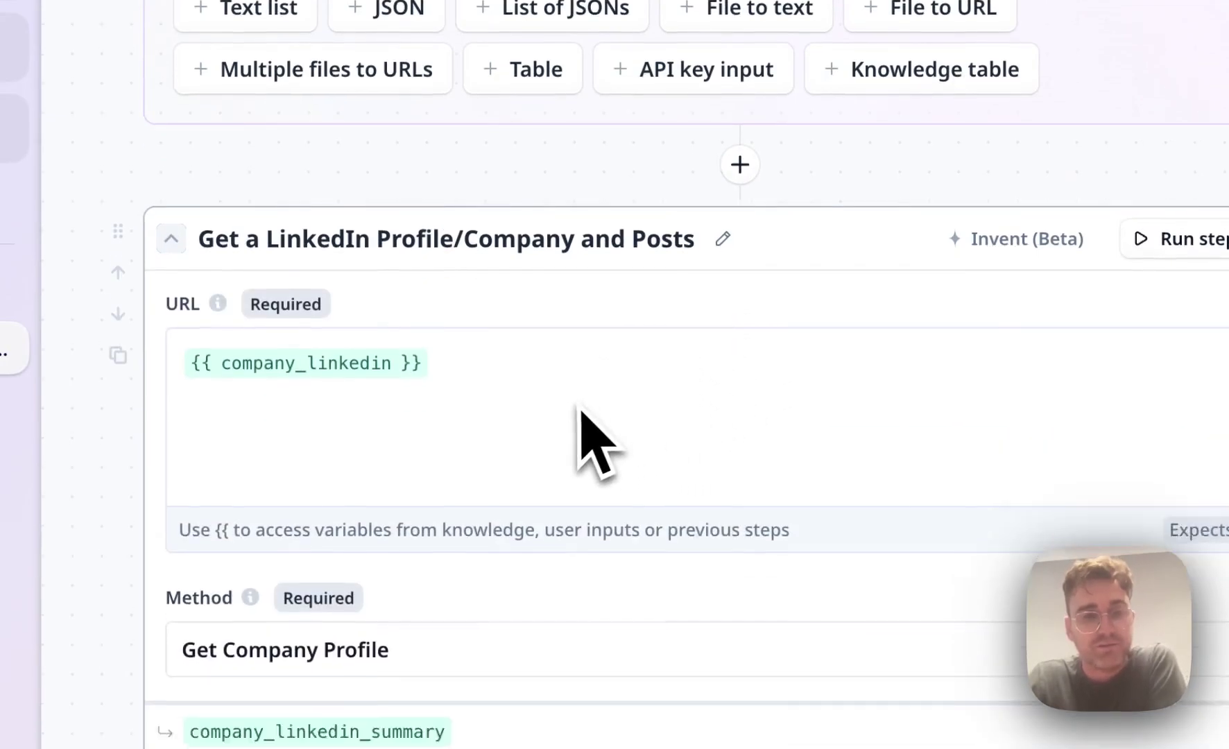
{"action": "scroll", "coordinate": [581, 412], "scroll_direction": "down", "scroll_amount": 3}
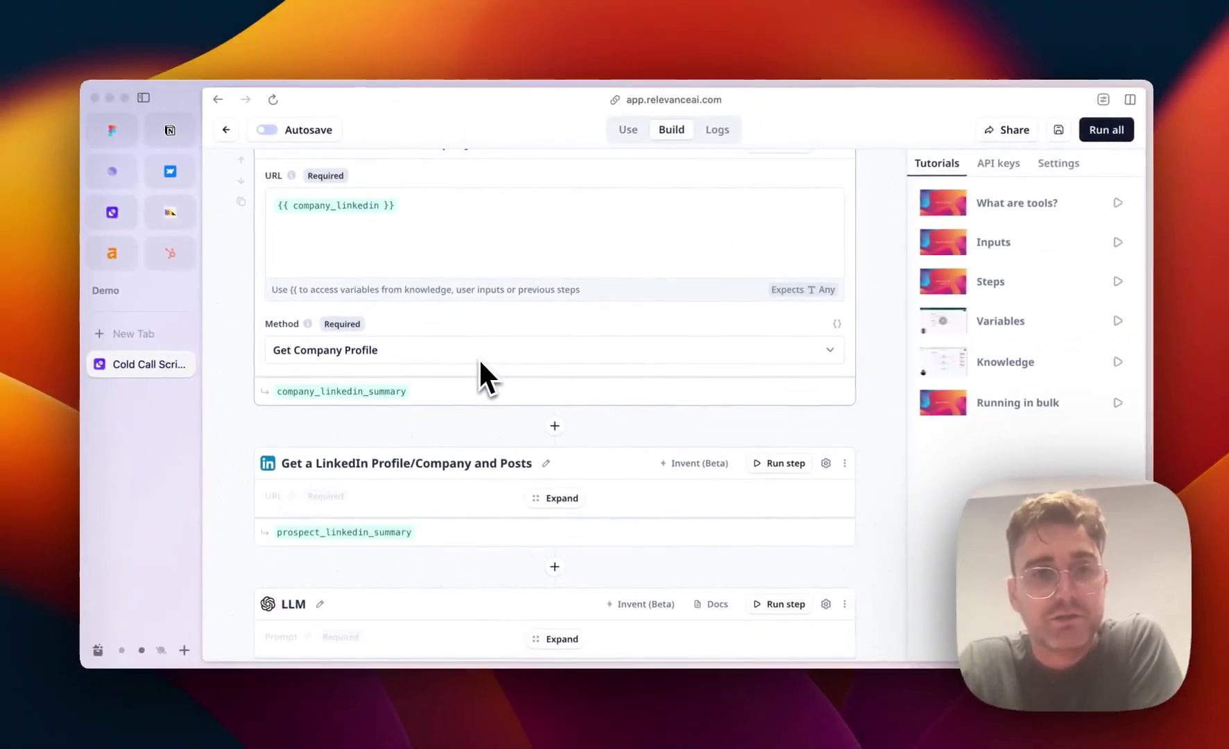
{"action": "scroll", "coordinate": [479, 312], "scroll_direction": "down", "scroll_amount": 3}
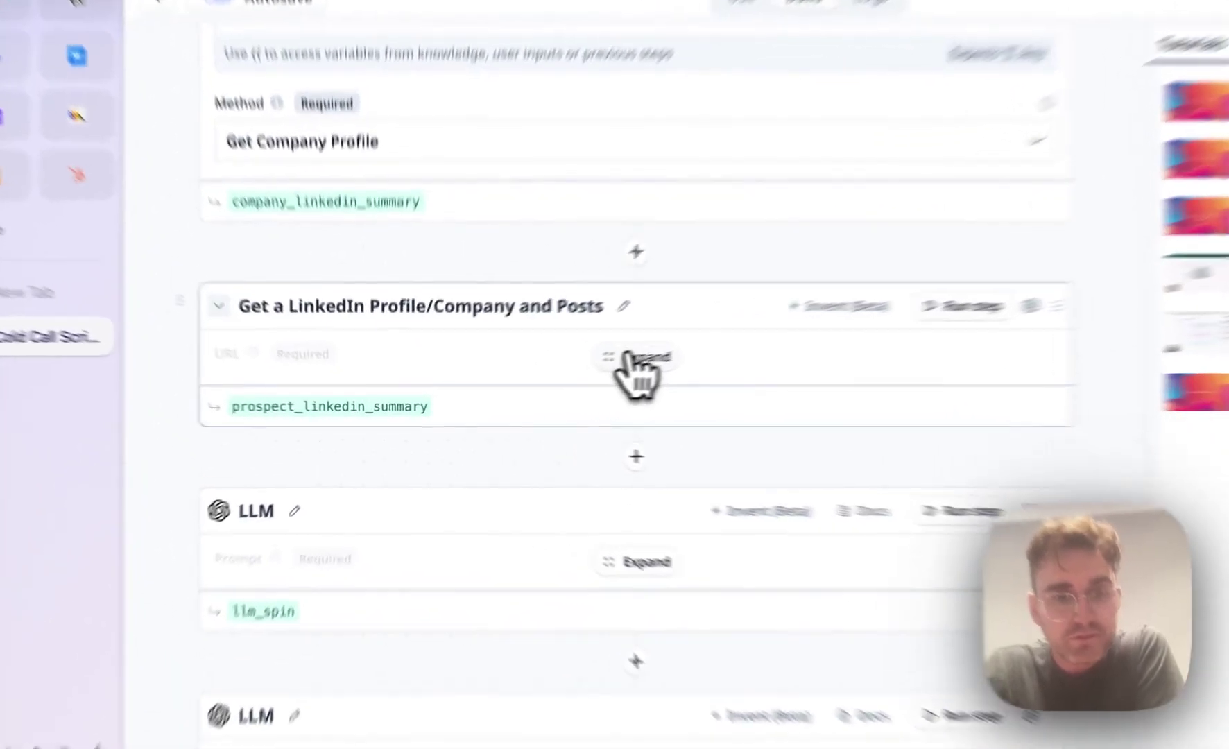
{"action": "left_click", "coordinate": [638, 367]}
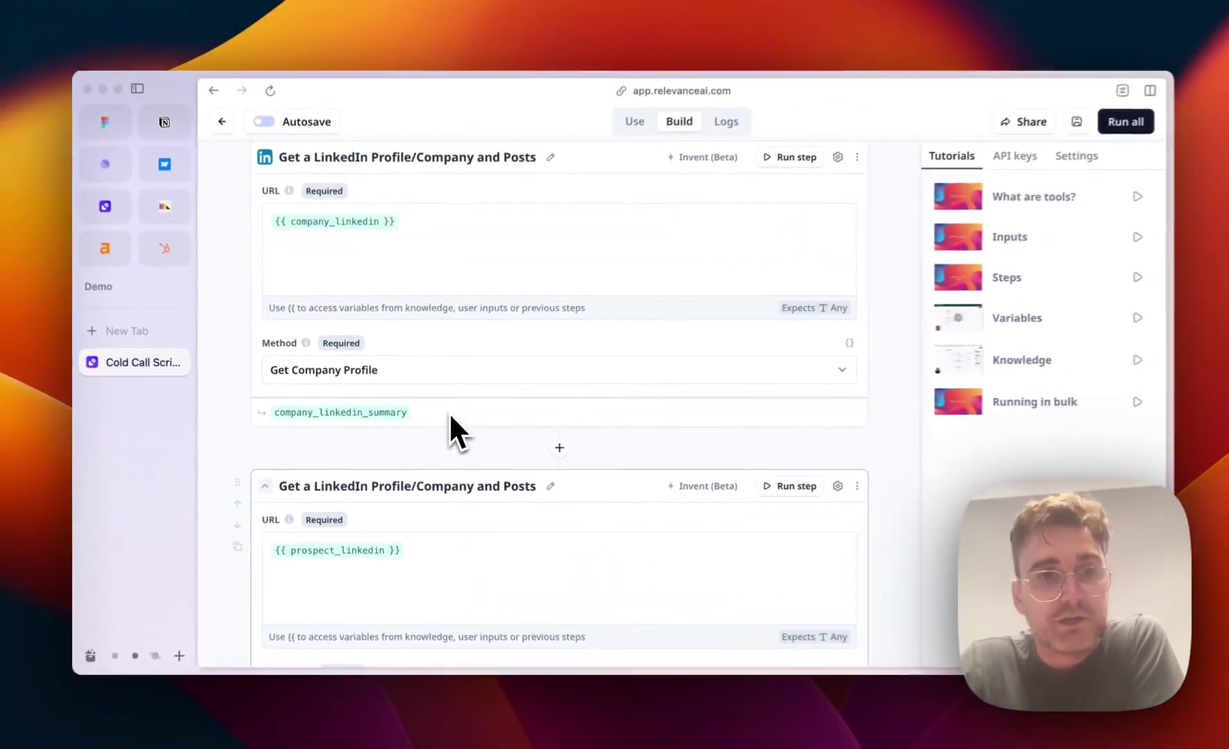
{"action": "scroll", "coordinate": [448, 416], "scroll_direction": "down", "scroll_amount": 2}
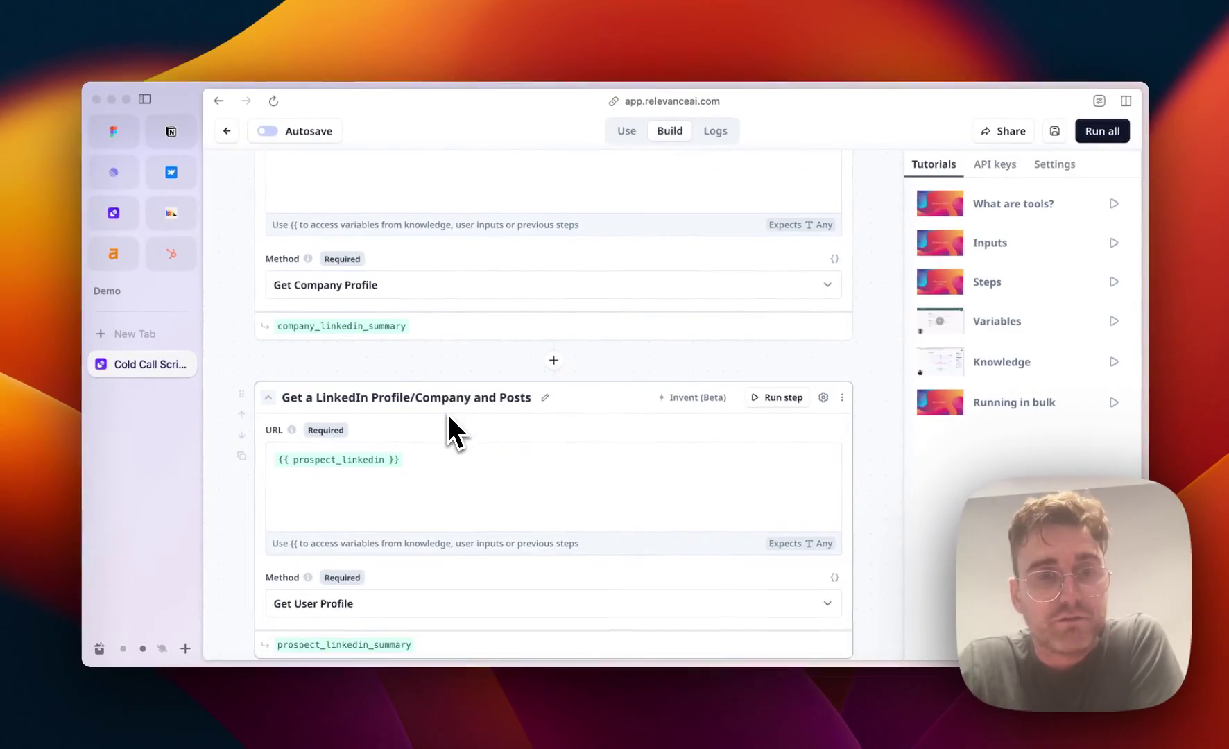
{"action": "scroll", "coordinate": [448, 430], "scroll_direction": "down", "scroll_amount": 2}
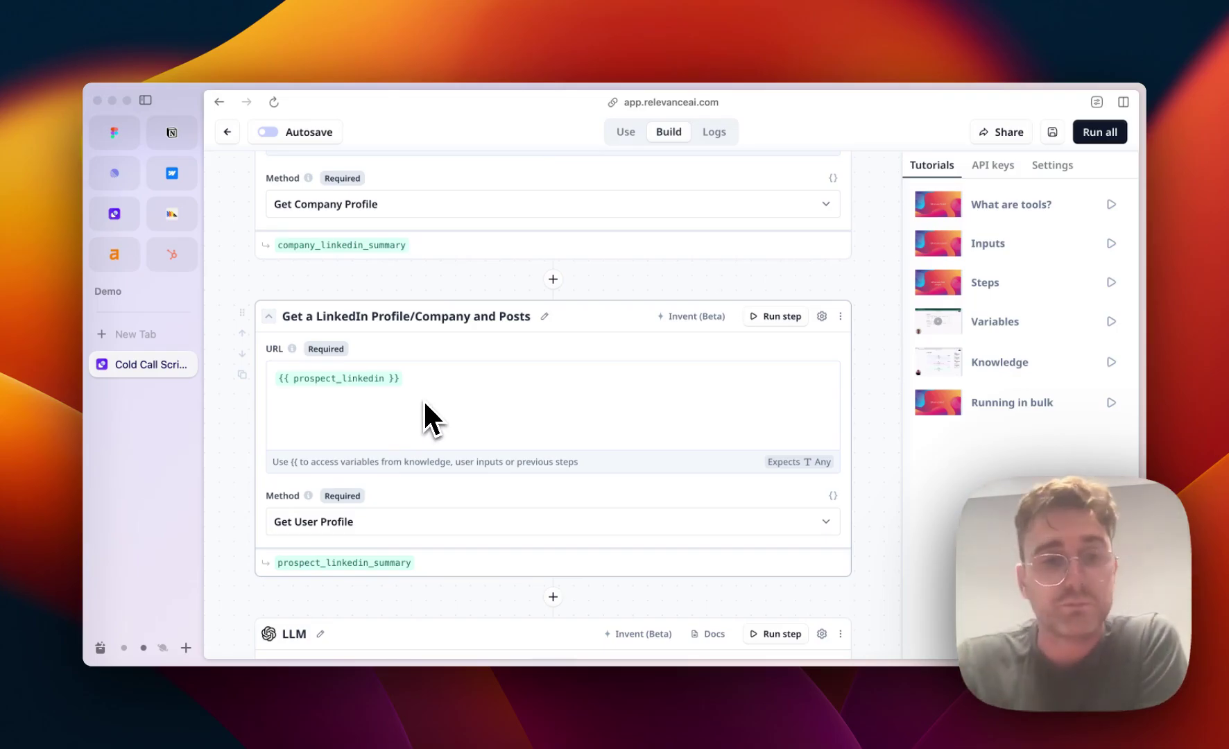
{"action": "scroll", "coordinate": [424, 409], "scroll_direction": "down", "scroll_amount": 5}
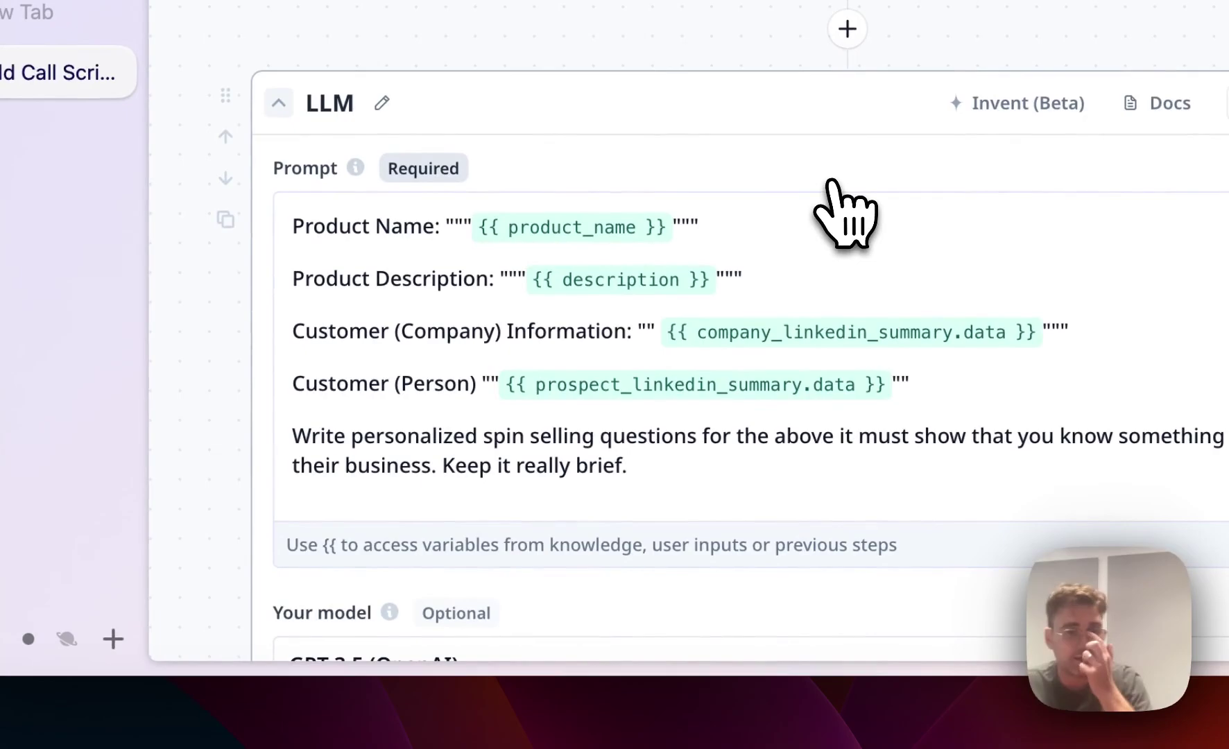
{"action": "scroll", "coordinate": [832, 184], "scroll_direction": "down", "scroll_amount": 5}
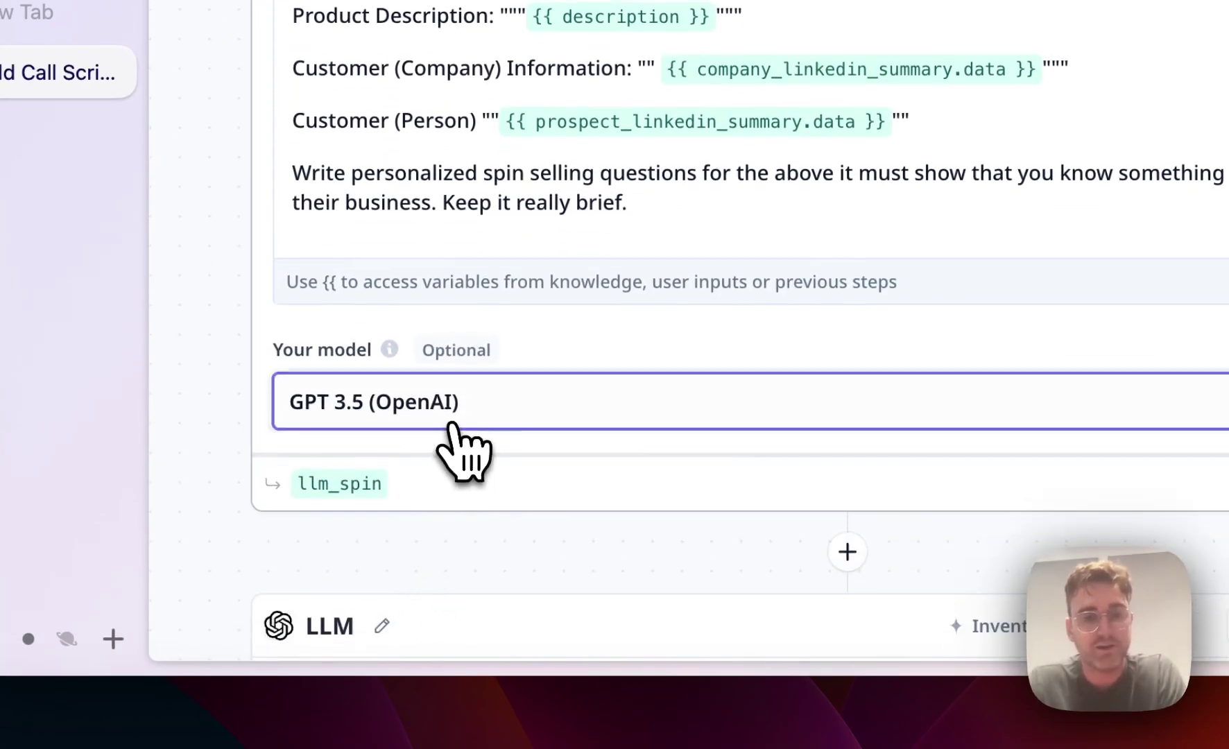
{"action": "left_click", "coordinate": [449, 424]}
{"action": "scroll", "coordinate": [563, 609], "scroll_direction": "down", "scroll_amount": 10}
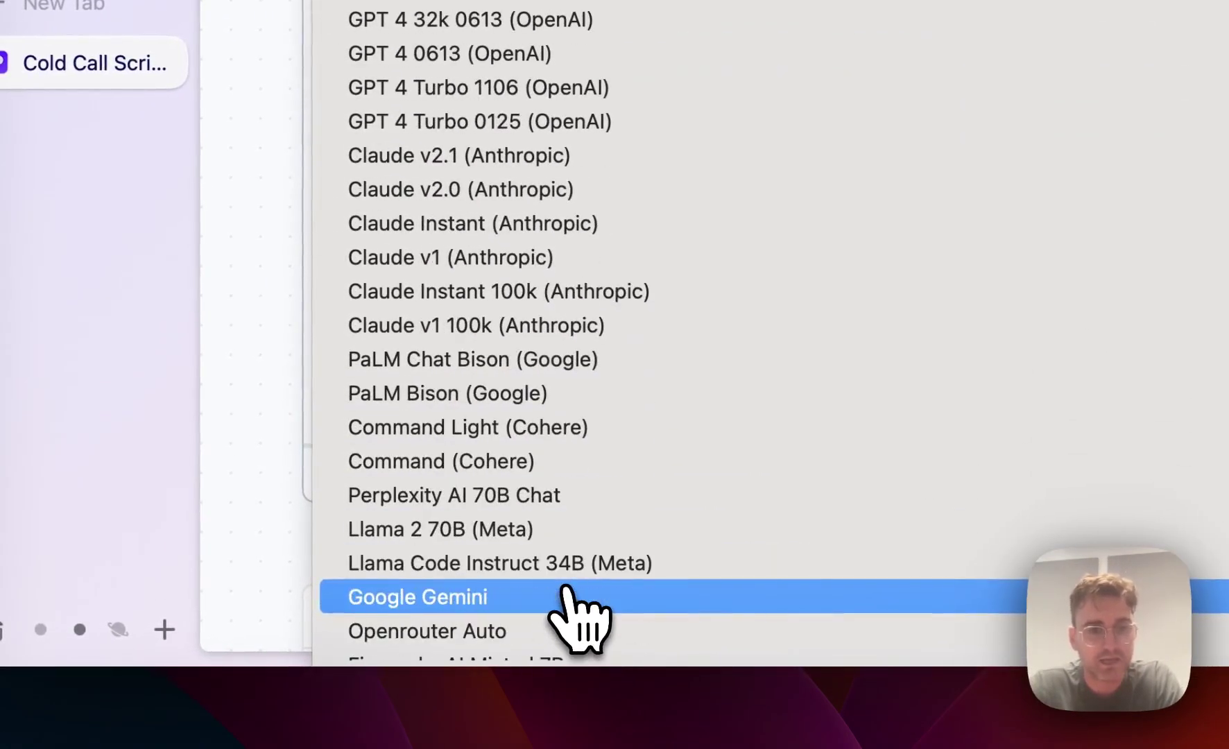
{"action": "scroll", "coordinate": [581, 610], "scroll_direction": "up", "scroll_amount": 10}
{"action": "key", "text": "Escape"}
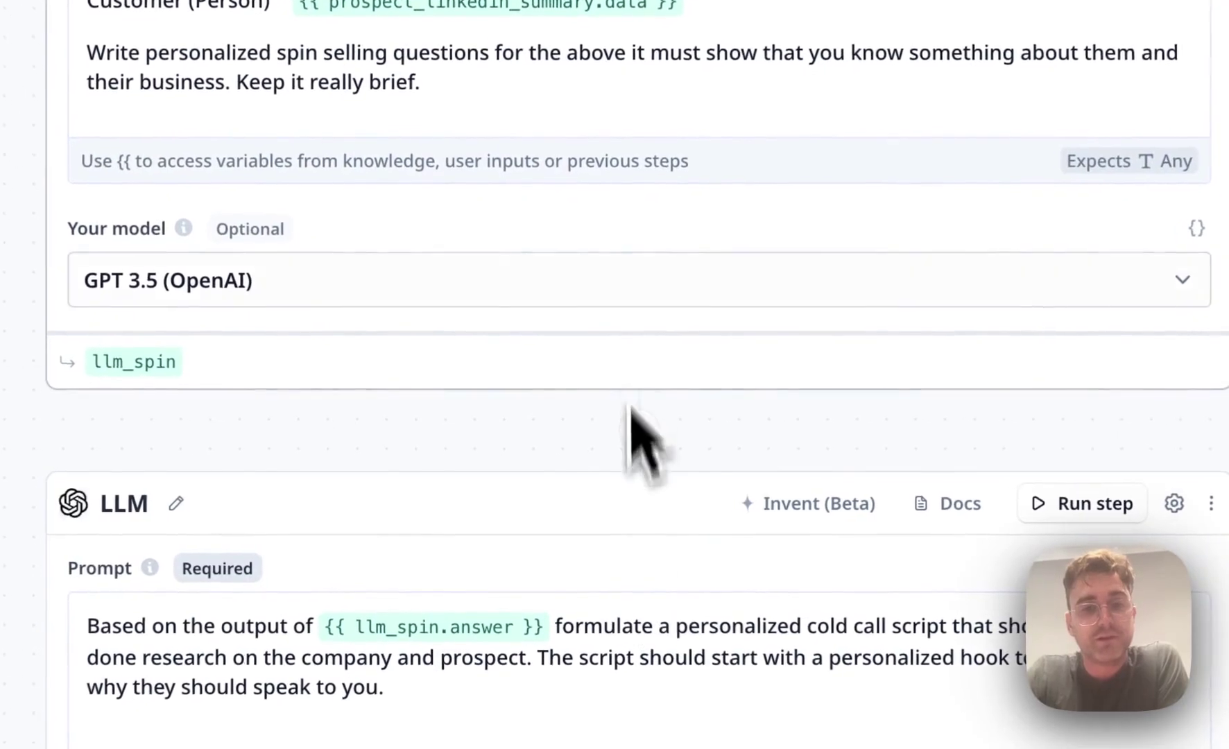
{"action": "left_click", "coordinate": [484, 484]}
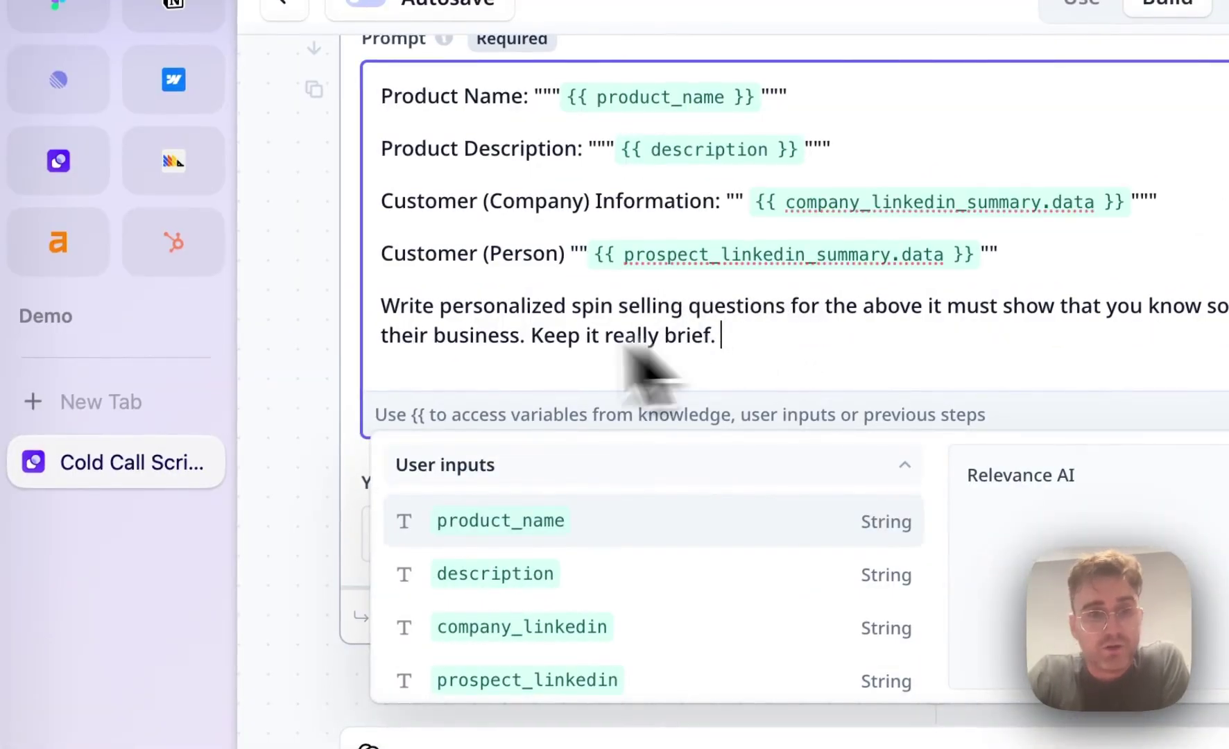
{"action": "left_click", "coordinate": [340, 371]}
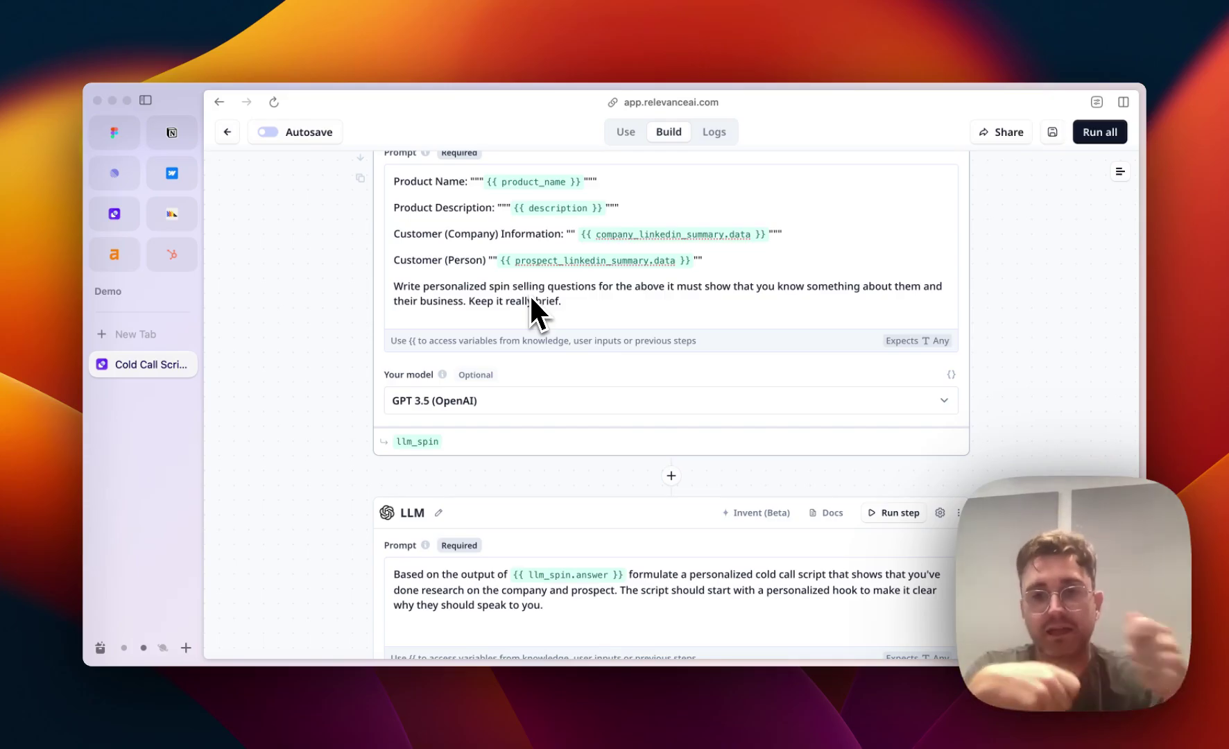
{"action": "scroll", "coordinate": [531, 297], "scroll_direction": "down", "scroll_amount": 2}
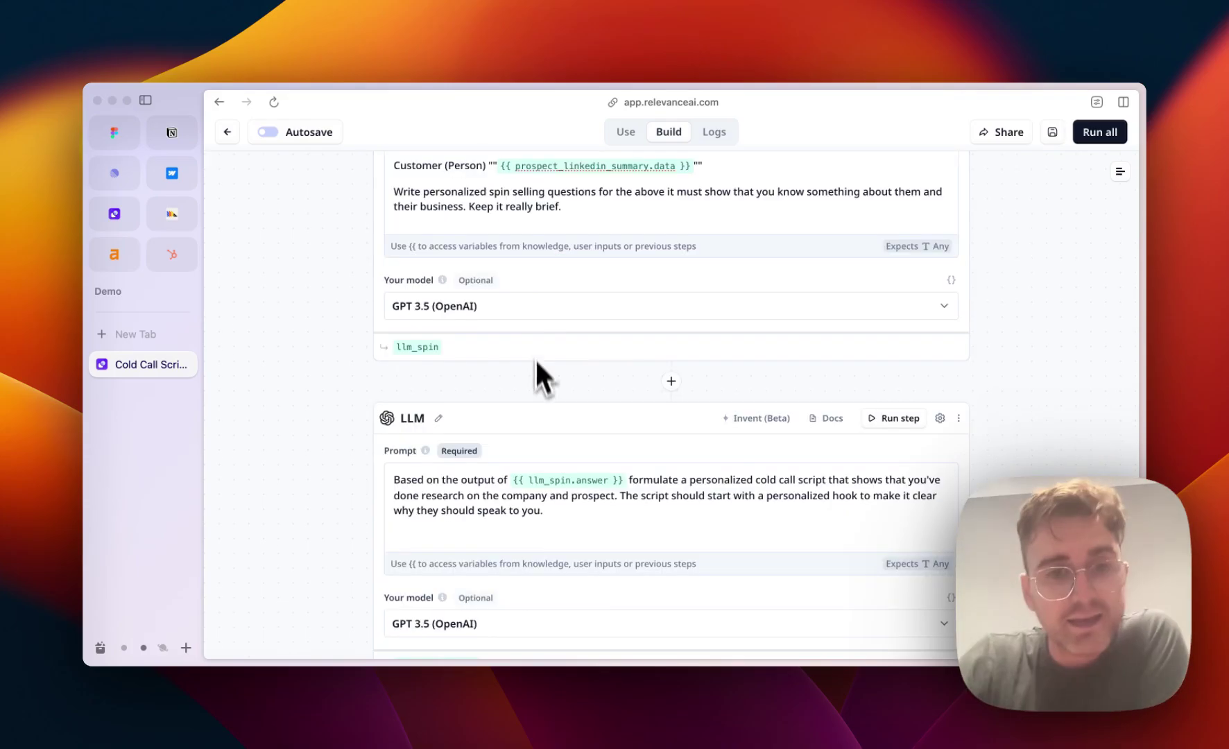
{"action": "scroll", "coordinate": [489, 513], "scroll_direction": "down", "scroll_amount": 2}
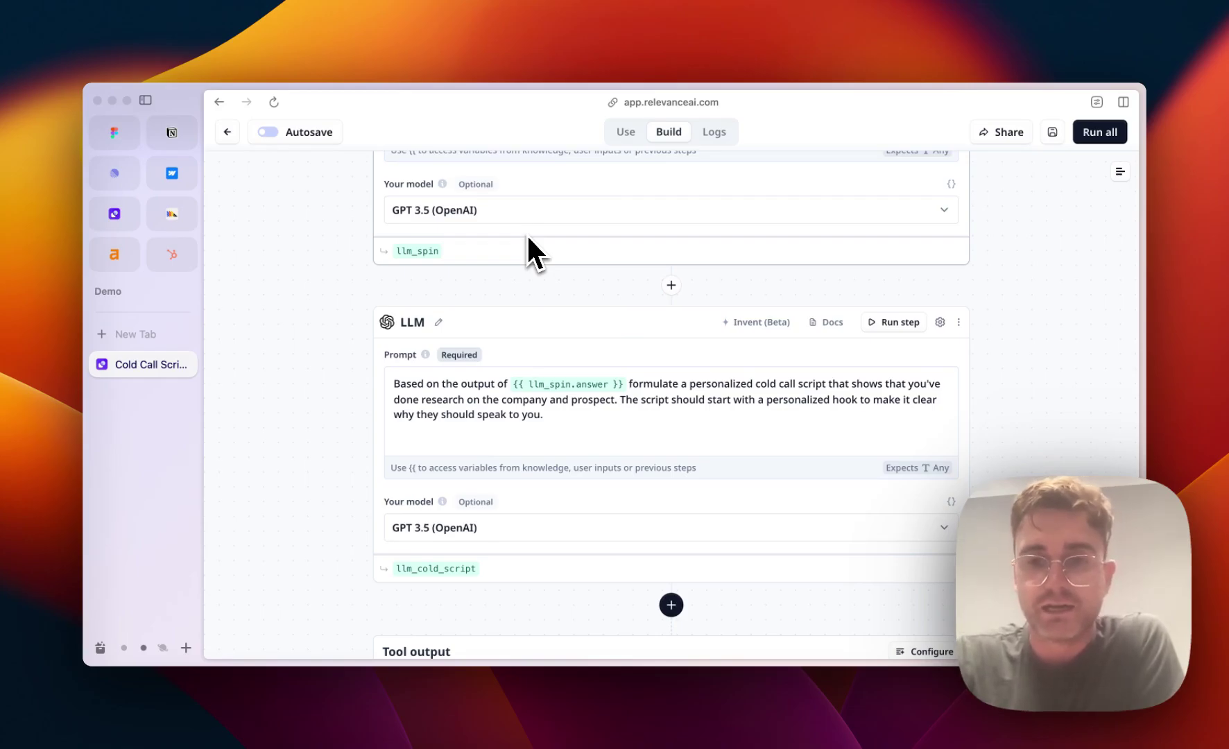
Collapse and reopen the cold-call script LLM step's prompt.
{"action": "left_click", "coordinate": [457, 451]}
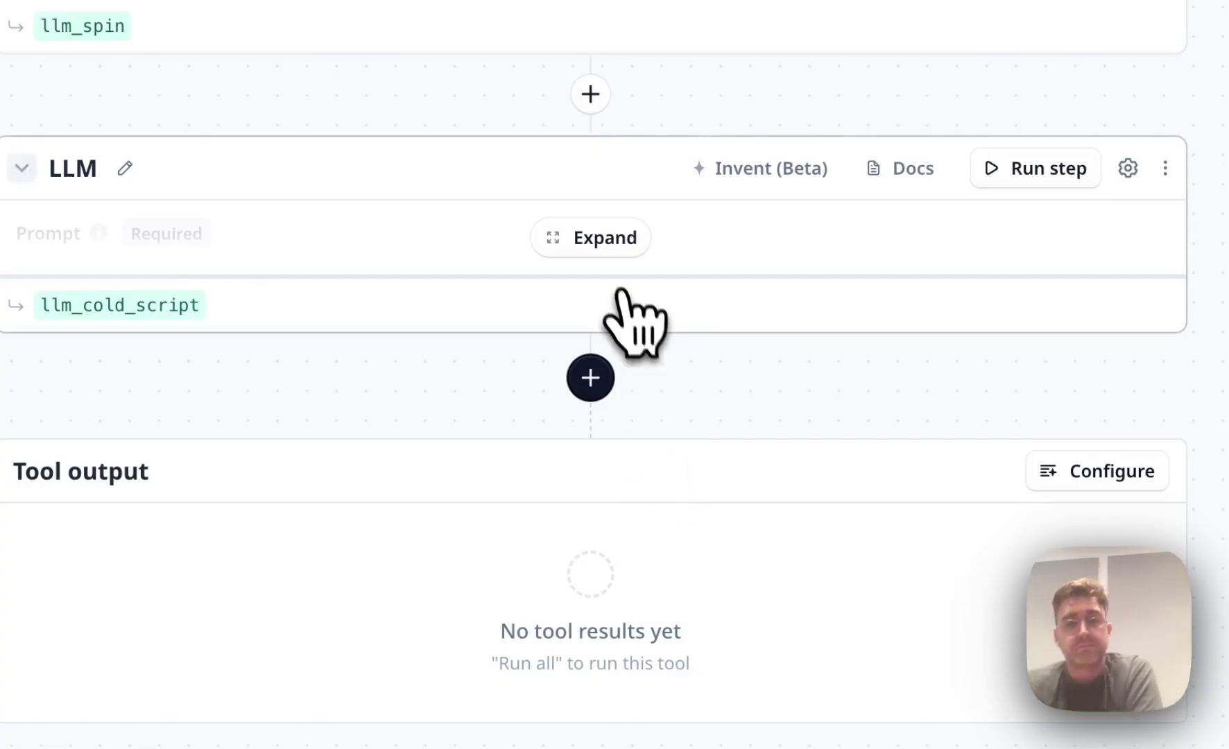
{"action": "left_click", "coordinate": [602, 244]}
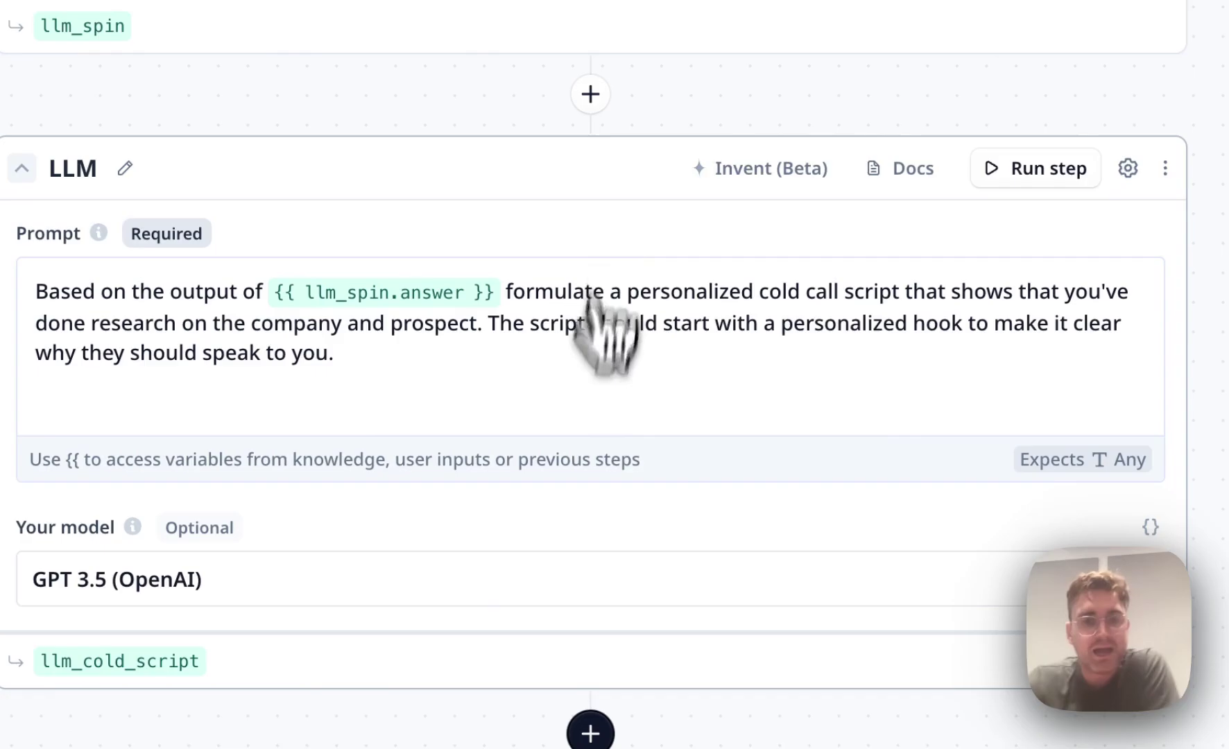
{"action": "scroll", "coordinate": [584, 535], "scroll_direction": "down", "scroll_amount": 2}
{"action": "scroll", "coordinate": [584, 535], "scroll_direction": "up", "scroll_amount": 10}
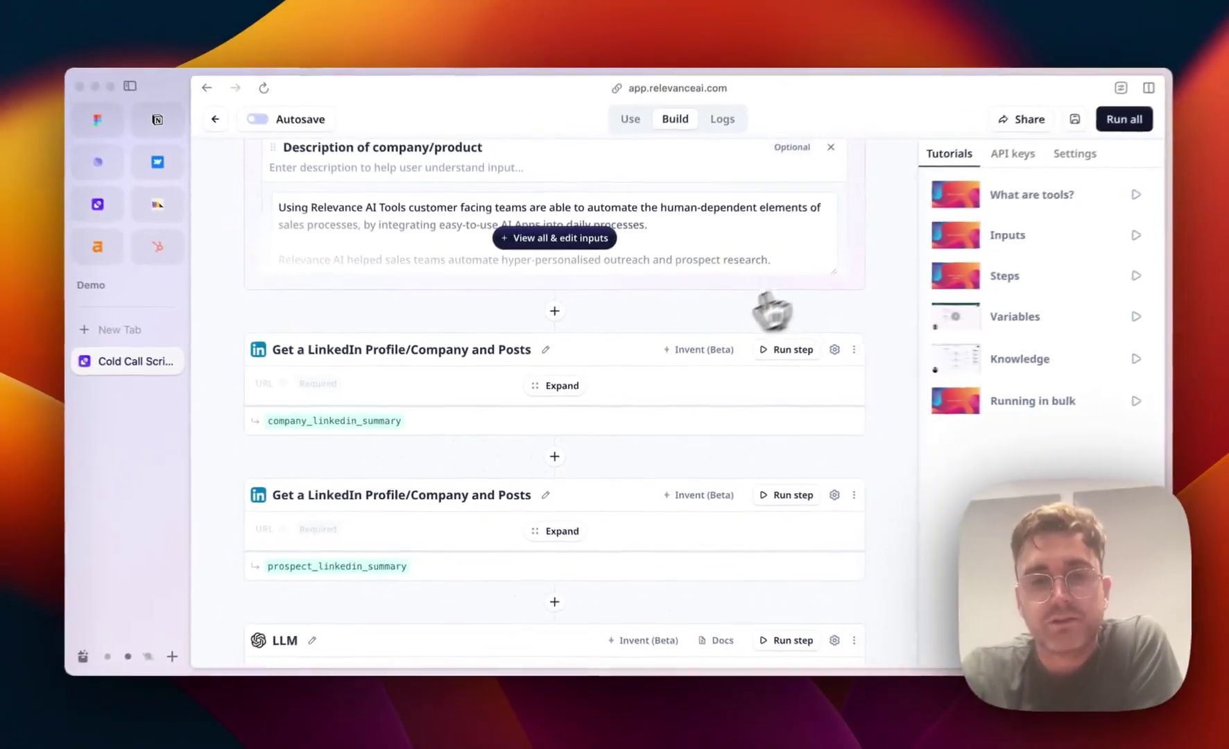
Run all steps of the Cold Call Script tool from the top.
{"action": "scroll", "coordinate": [570, 511], "scroll_direction": "up", "scroll_amount": 10}
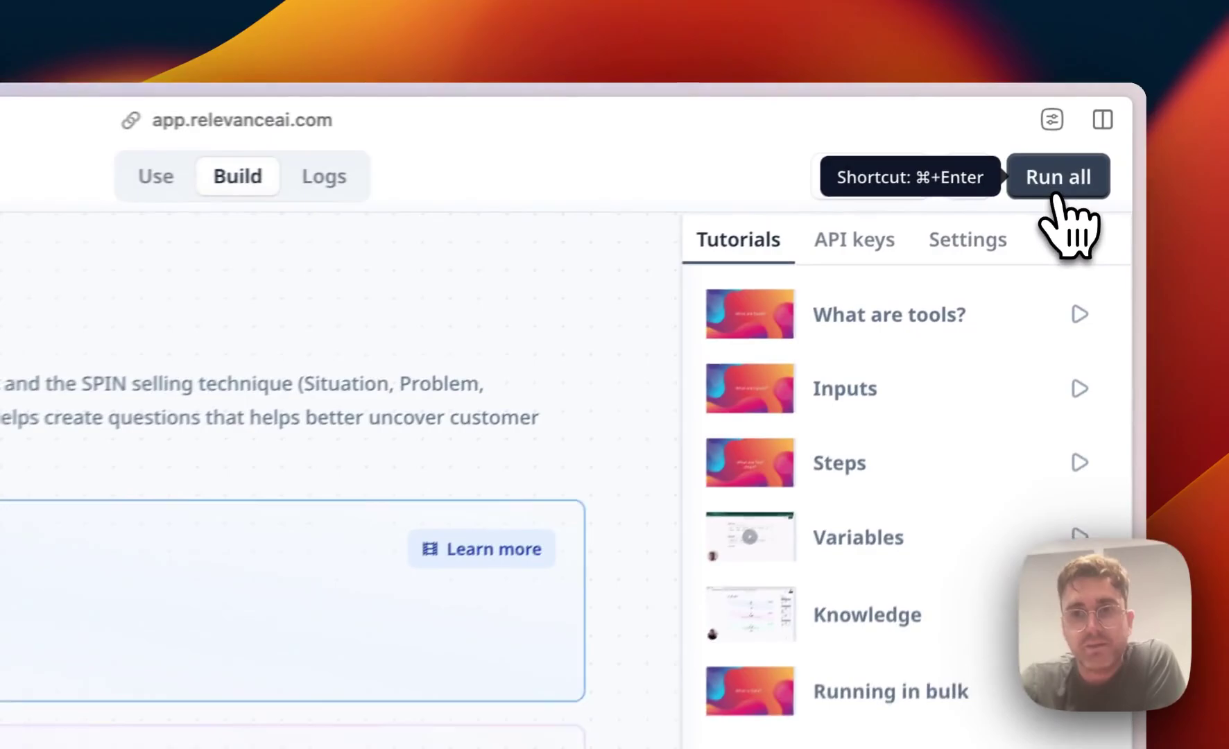
{"action": "left_click", "coordinate": [1098, 136]}
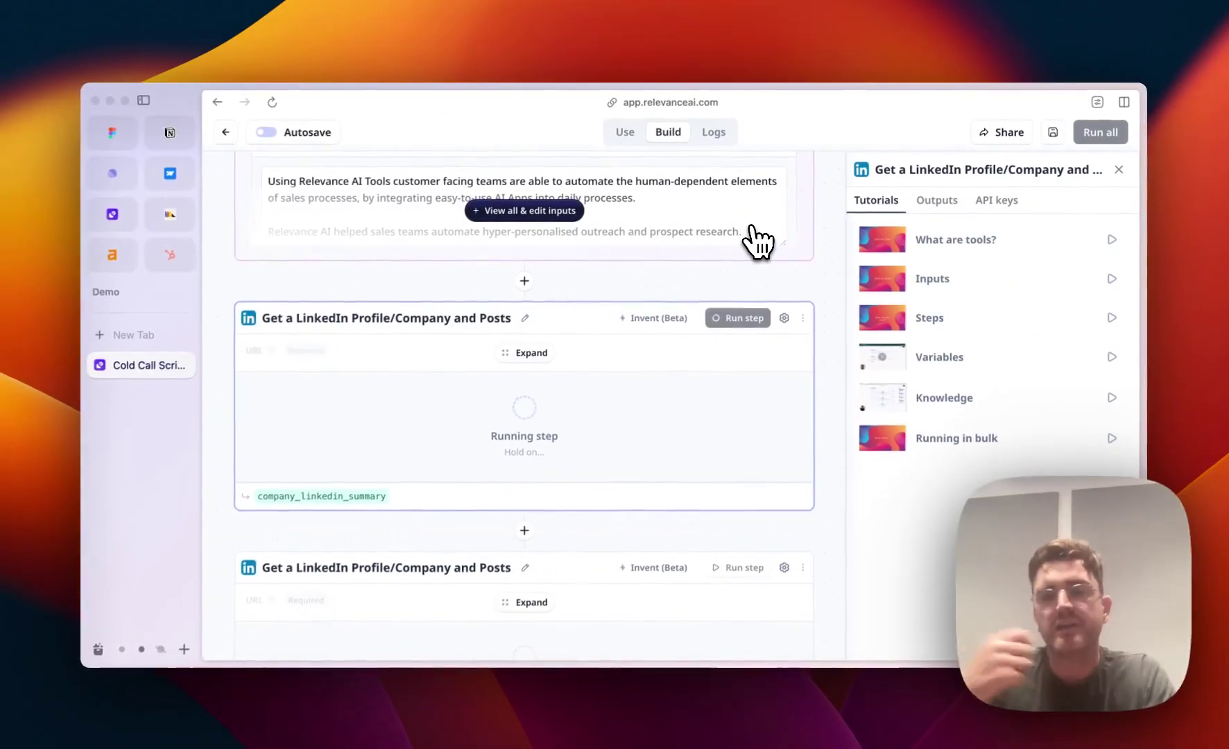
{"action": "scroll", "coordinate": [669, 313], "scroll_direction": "down", "scroll_amount": 5}
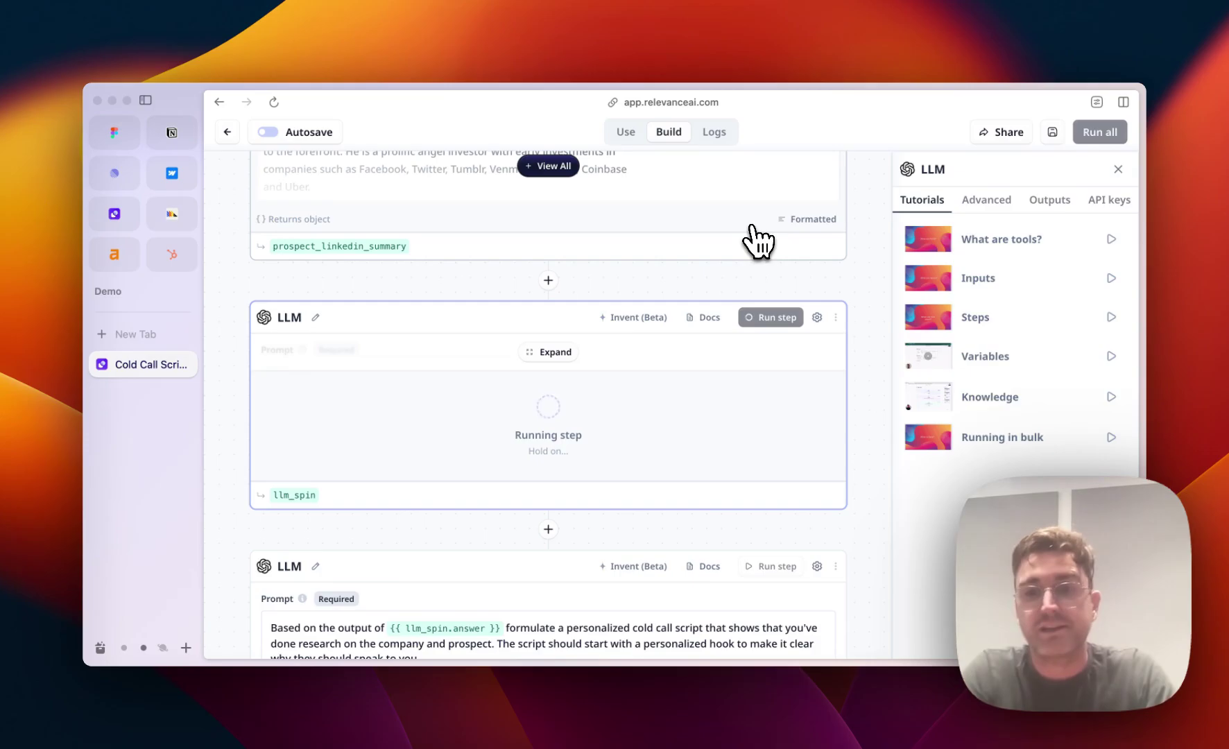
Review the LinkedIn lookup results and expand the prospect's full About text.
{"action": "scroll", "coordinate": [758, 240], "scroll_direction": "up", "scroll_amount": 10}
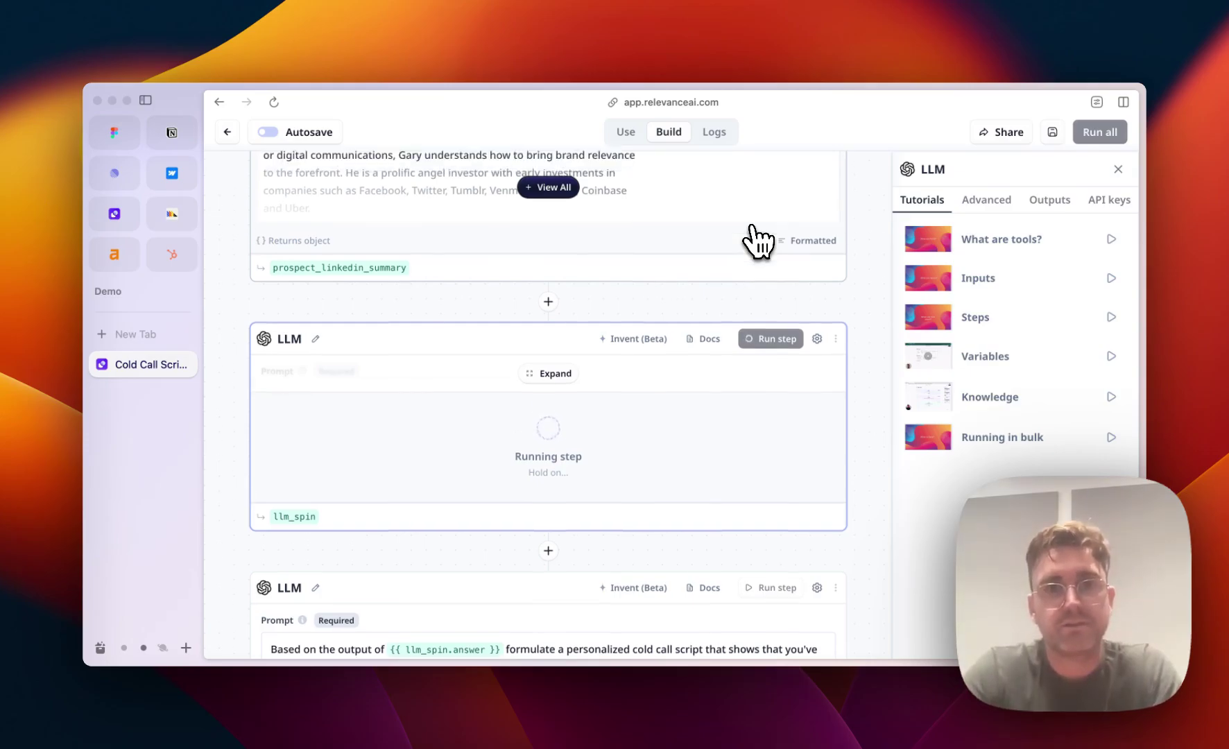
{"action": "scroll", "coordinate": [749, 239], "scroll_direction": "up", "scroll_amount": 2}
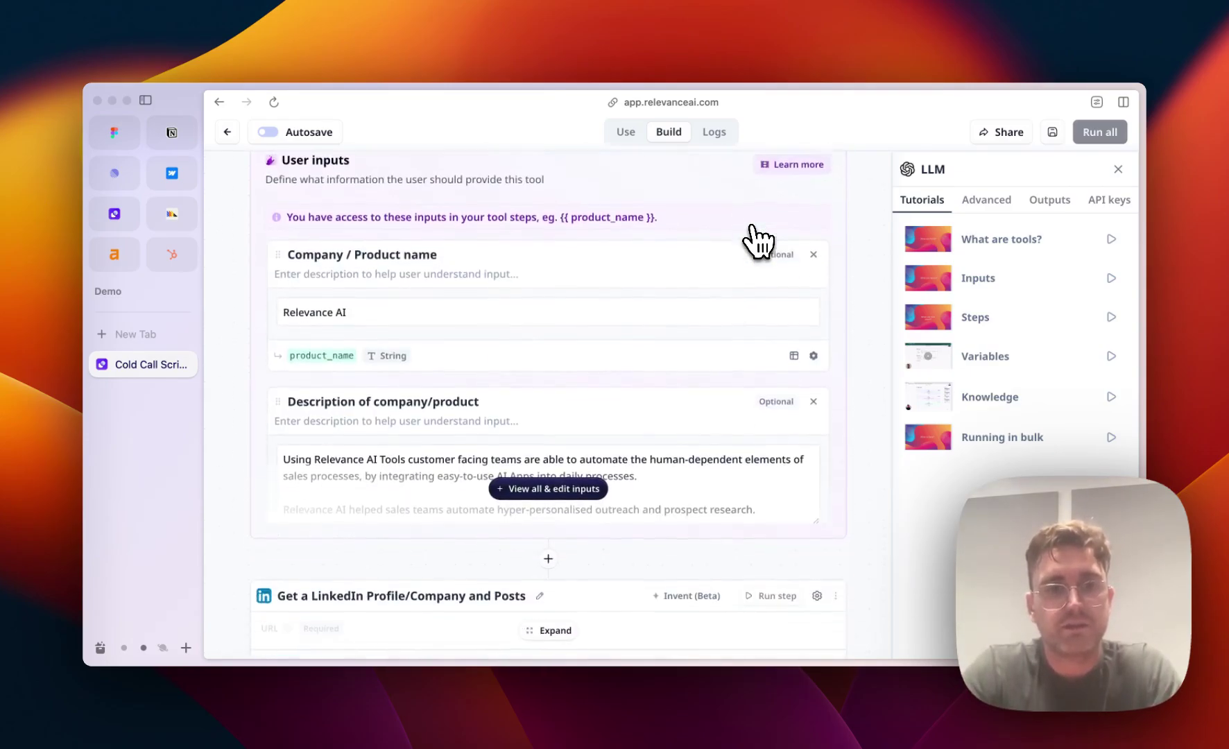
{"action": "scroll", "coordinate": [617, 479], "scroll_direction": "down", "scroll_amount": 5}
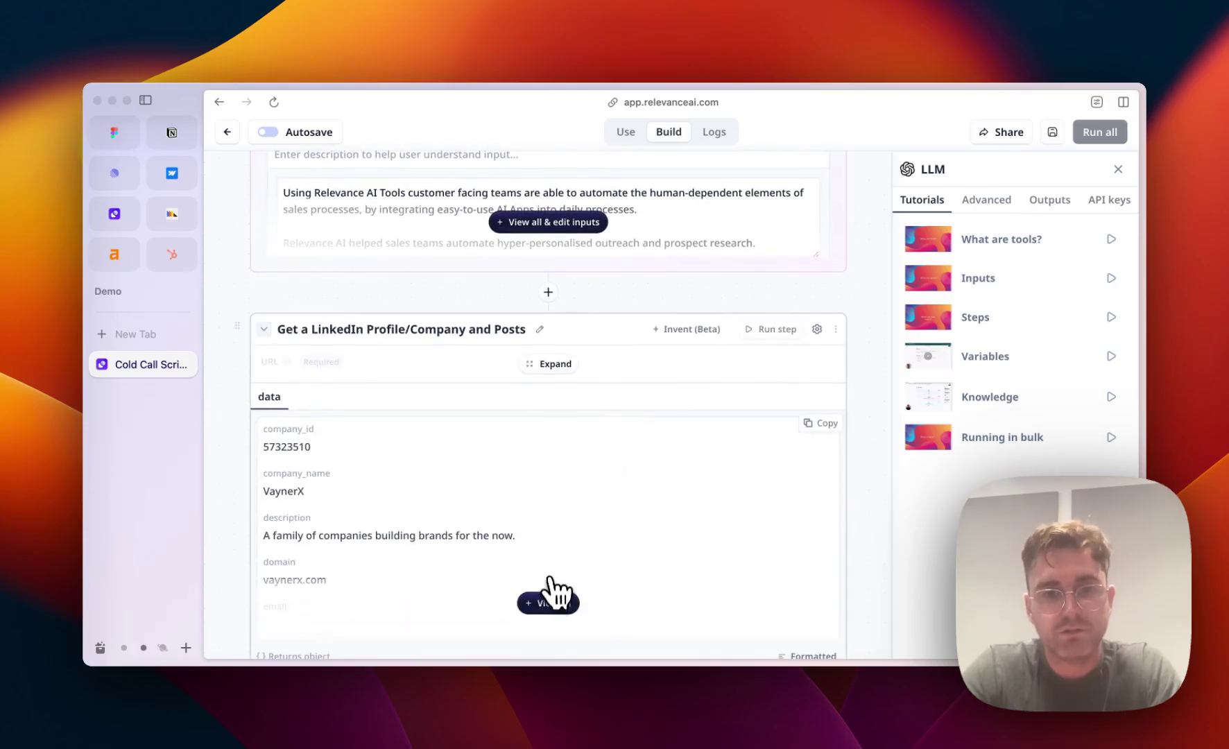
{"action": "scroll", "coordinate": [563, 610], "scroll_direction": "down", "scroll_amount": 8}
{"action": "scroll", "coordinate": [610, 367], "scroll_direction": "up", "scroll_amount": 10}
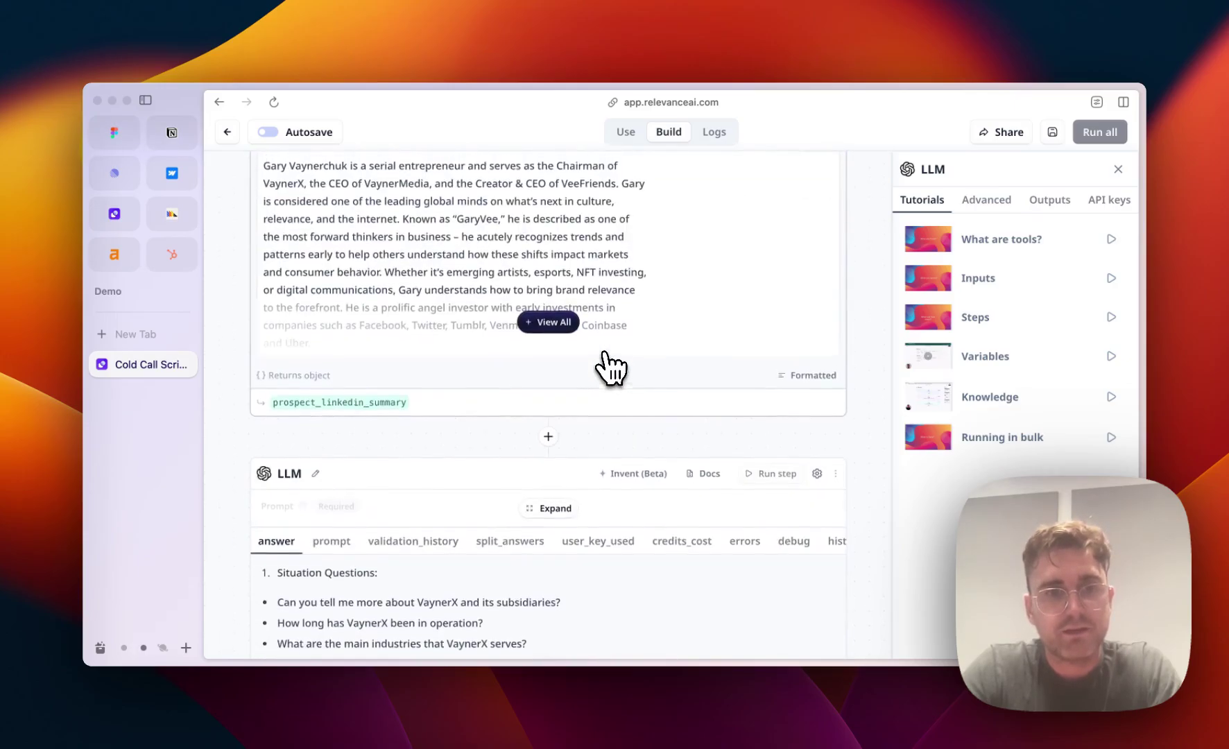
{"action": "scroll", "coordinate": [610, 366], "scroll_direction": "down", "scroll_amount": 5}
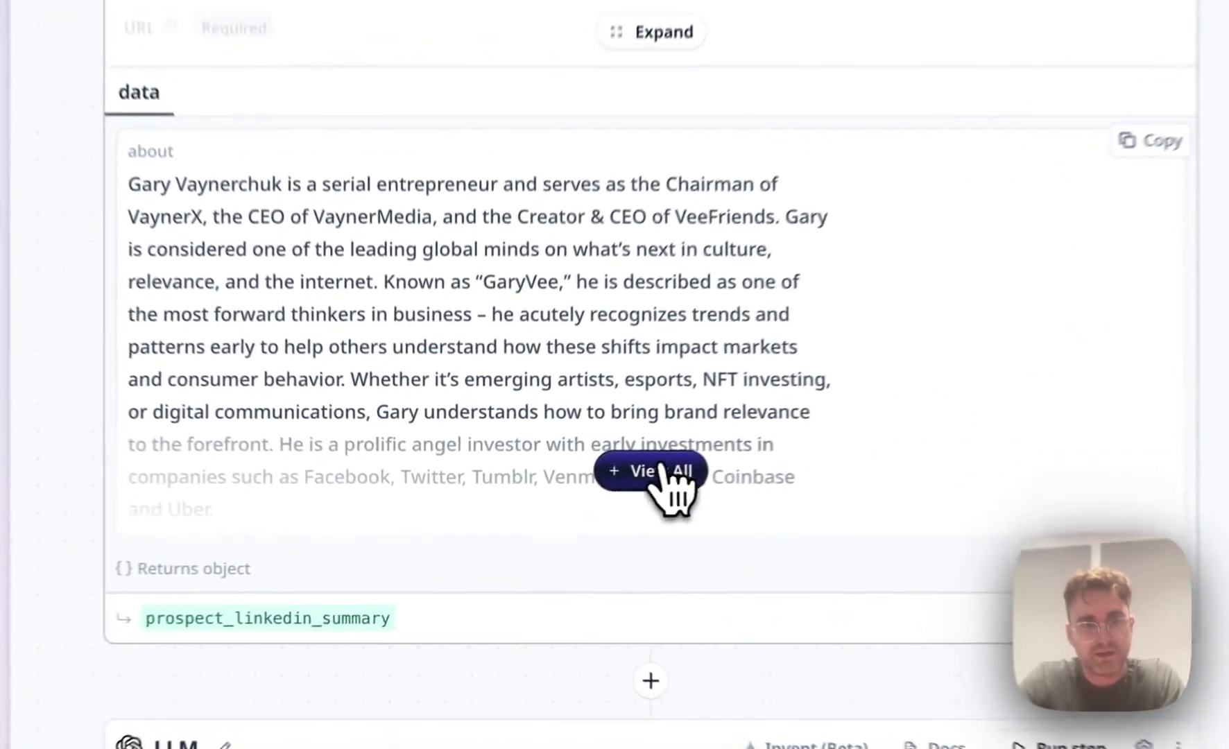
{"action": "left_click", "coordinate": [659, 472]}
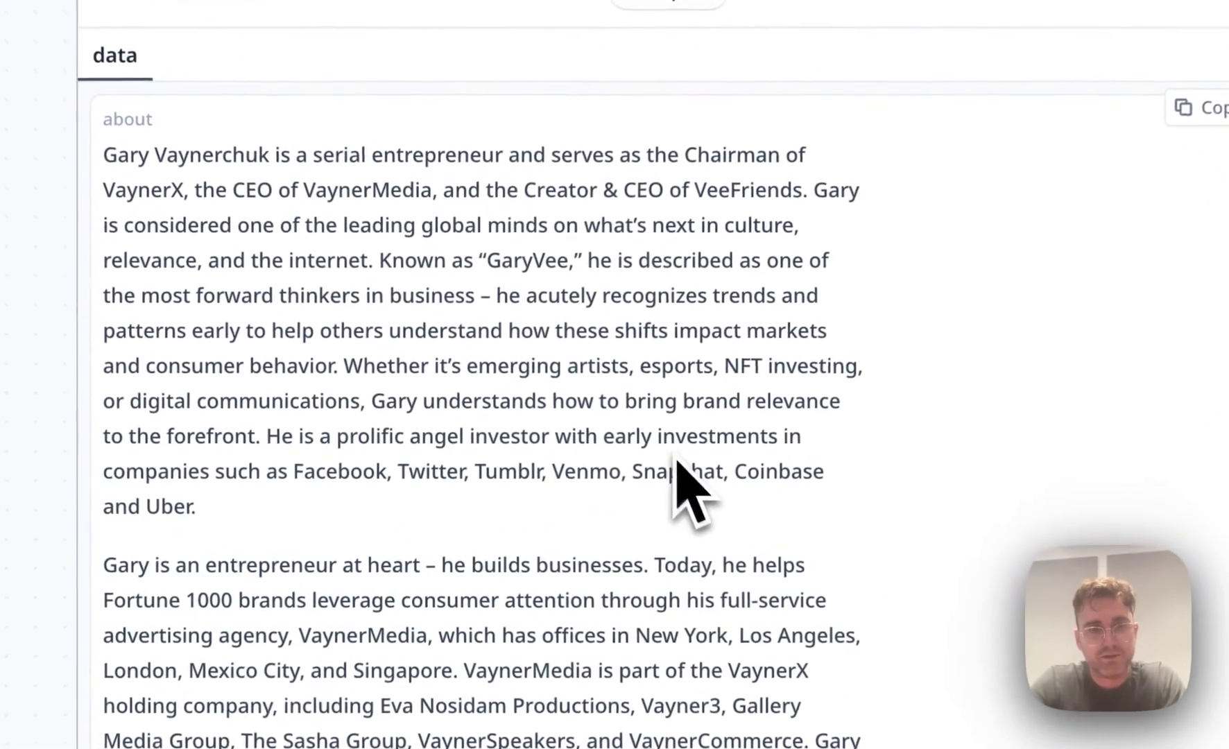
Expand the full VaynerX spin questions list and scroll to the new cold call script.
{"action": "scroll", "coordinate": [631, 419], "scroll_direction": "down", "scroll_amount": 15}
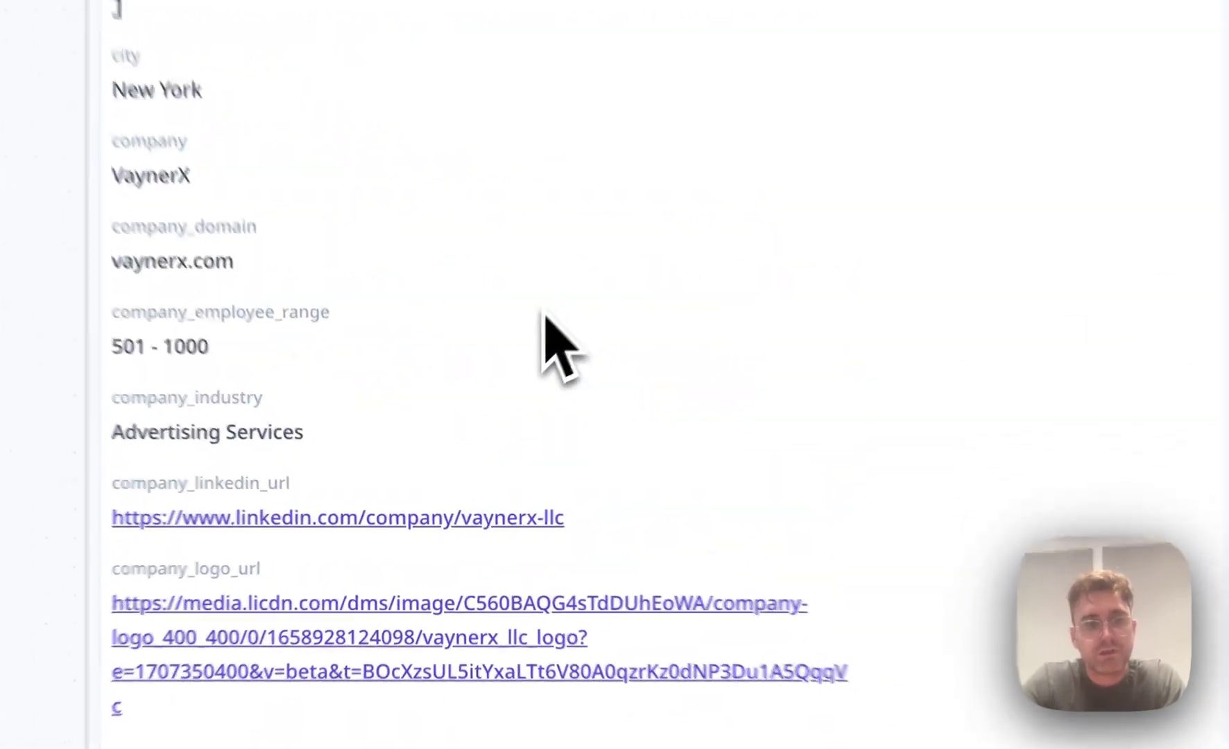
{"action": "scroll", "coordinate": [543, 326], "scroll_direction": "down", "scroll_amount": 15}
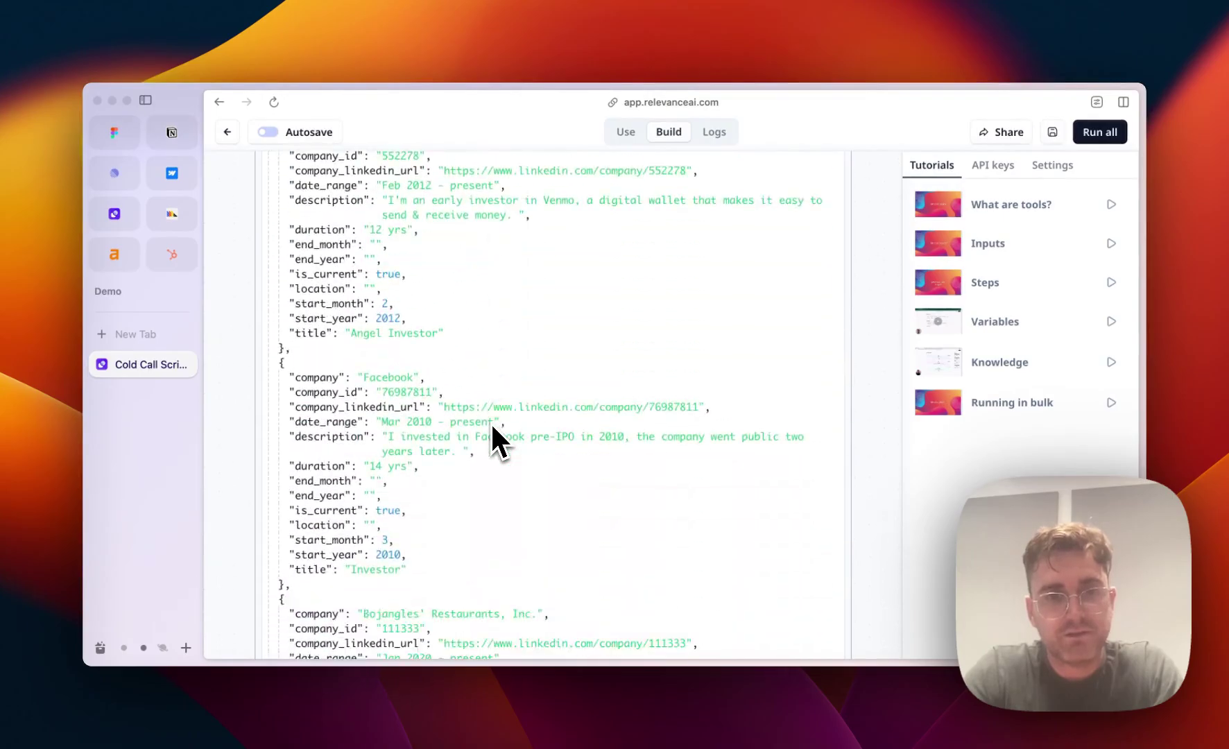
{"action": "scroll", "coordinate": [492, 426], "scroll_direction": "down", "scroll_amount": 20}
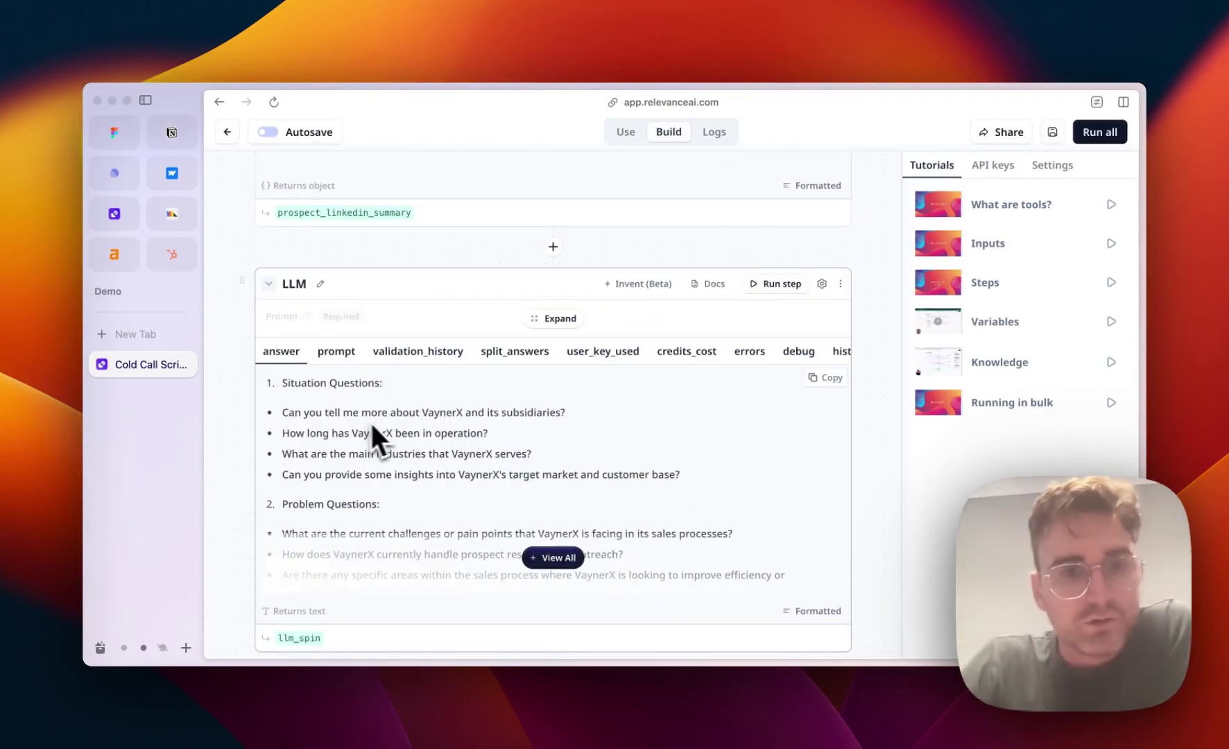
{"action": "left_click", "coordinate": [552, 558]}
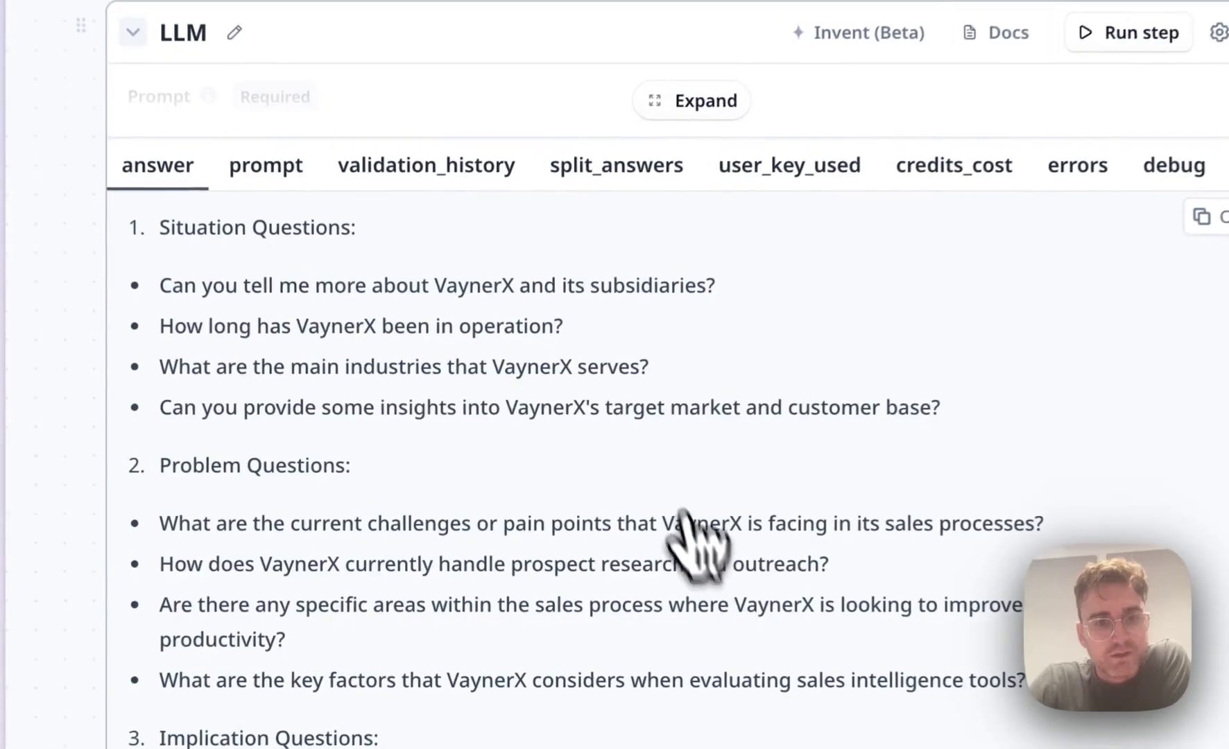
{"action": "scroll", "coordinate": [683, 525], "scroll_direction": "down", "scroll_amount": 15}
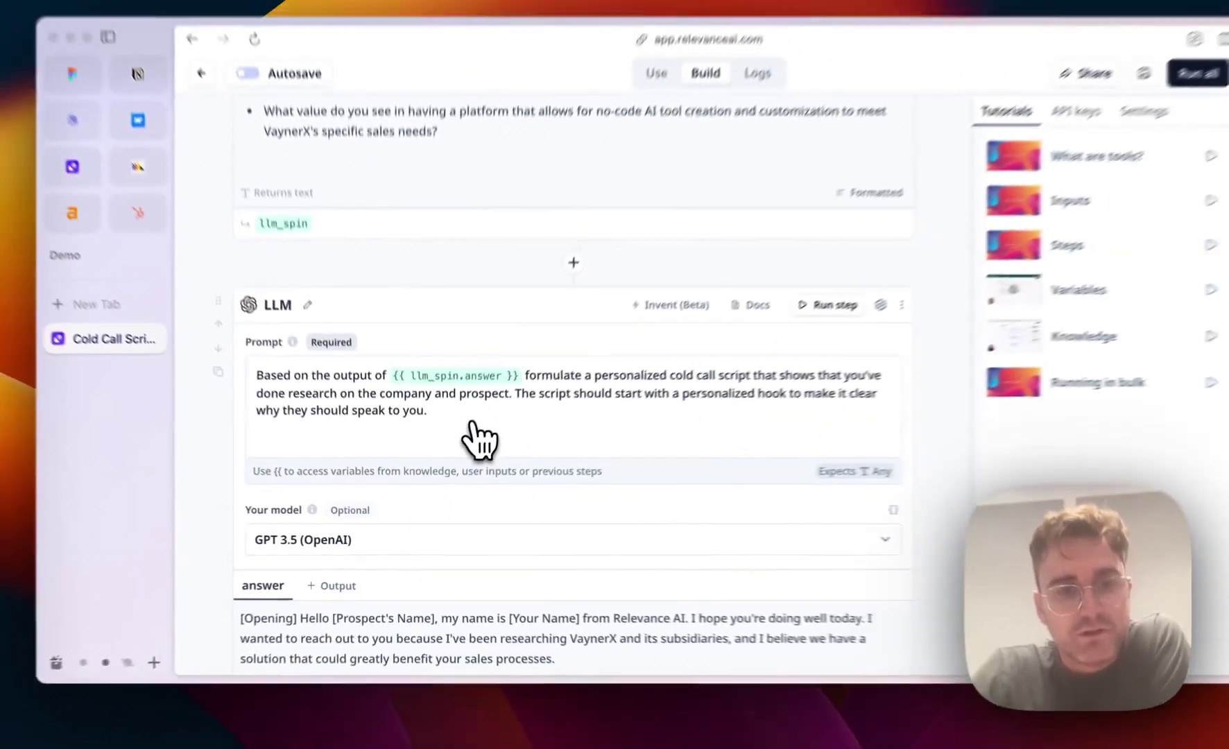
{"action": "scroll", "coordinate": [532, 360], "scroll_direction": "down", "scroll_amount": 5}
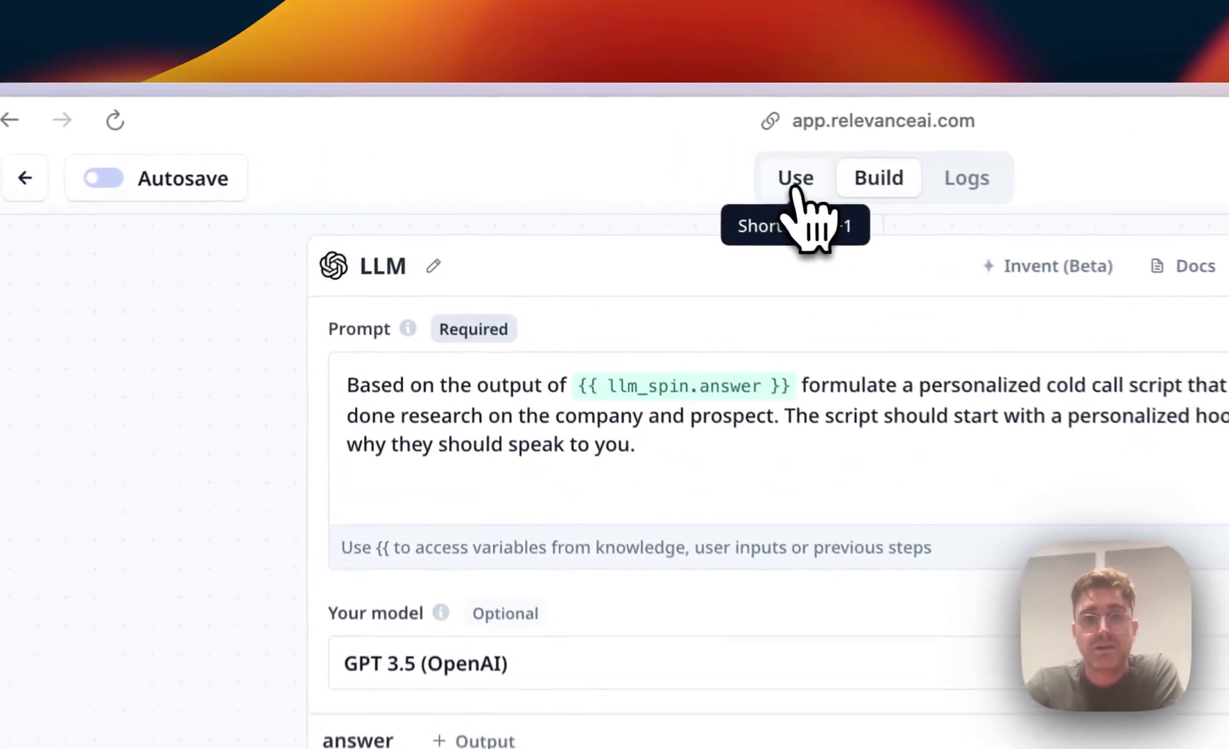
Switch to the Use view and open Run in bulk for Cold Call Script.
{"action": "left_click", "coordinate": [796, 189]}
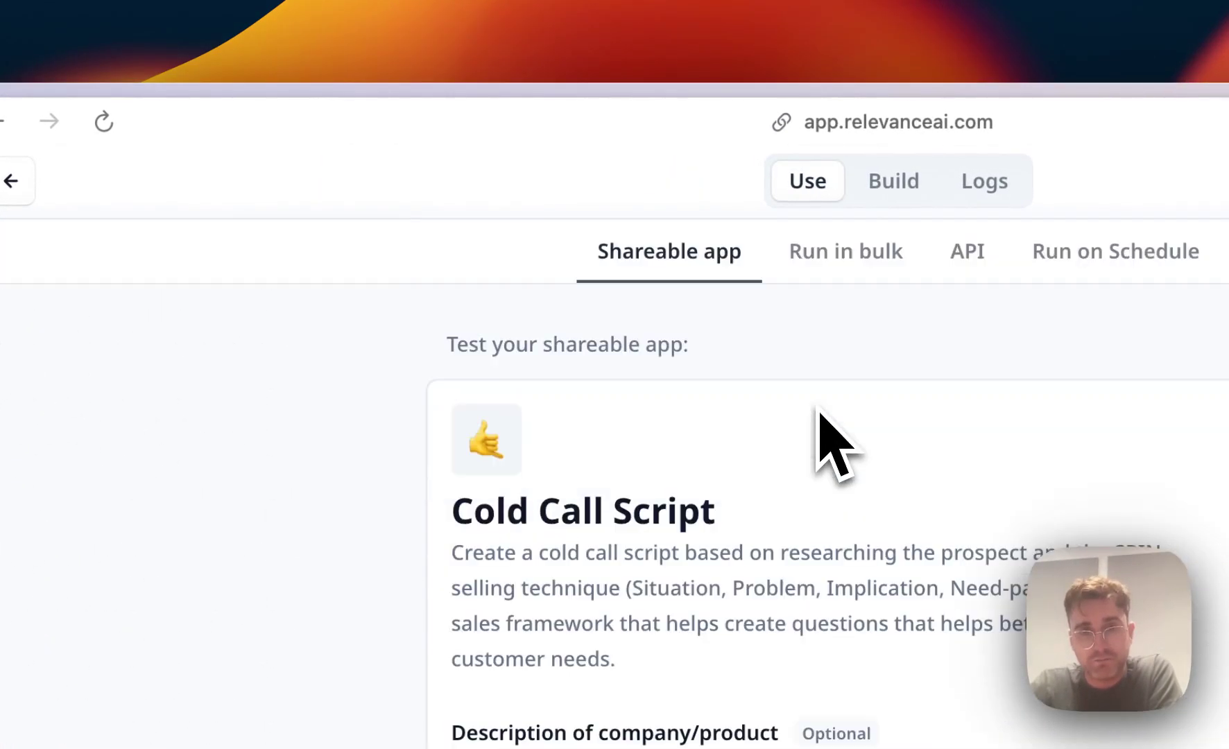
{"action": "left_click", "coordinate": [832, 253]}
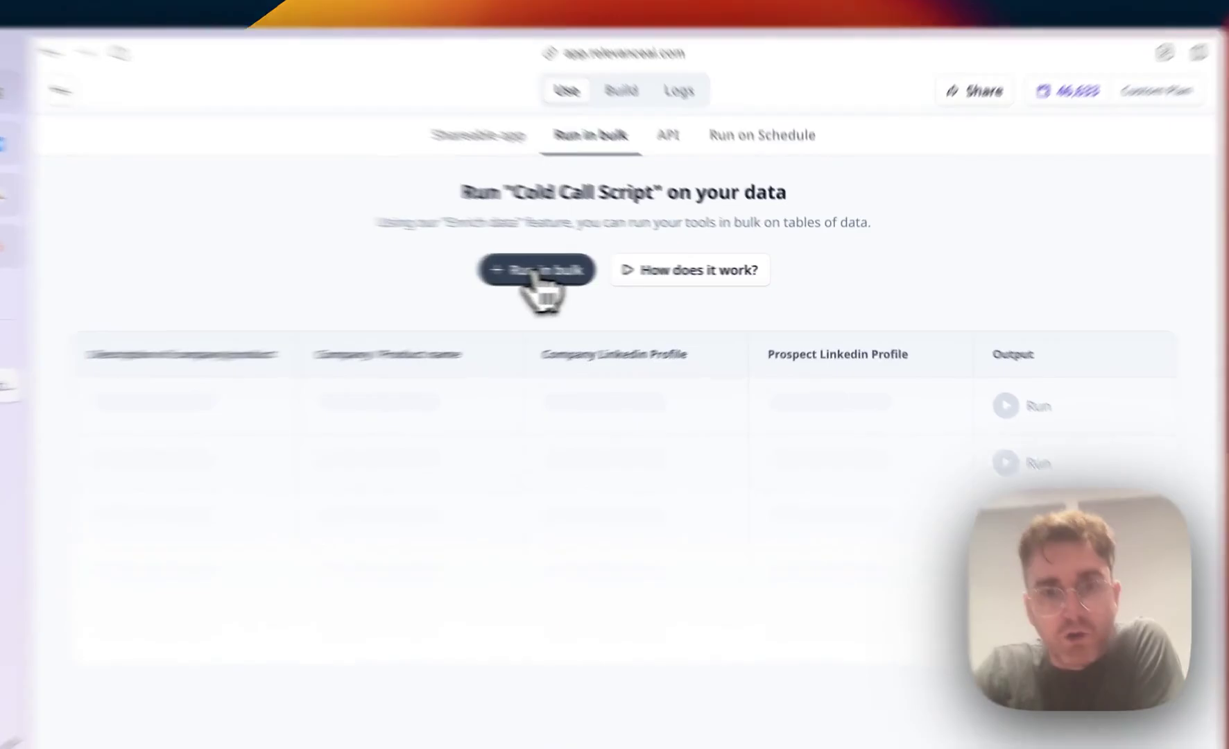
{"action": "left_click", "coordinate": [605, 280]}
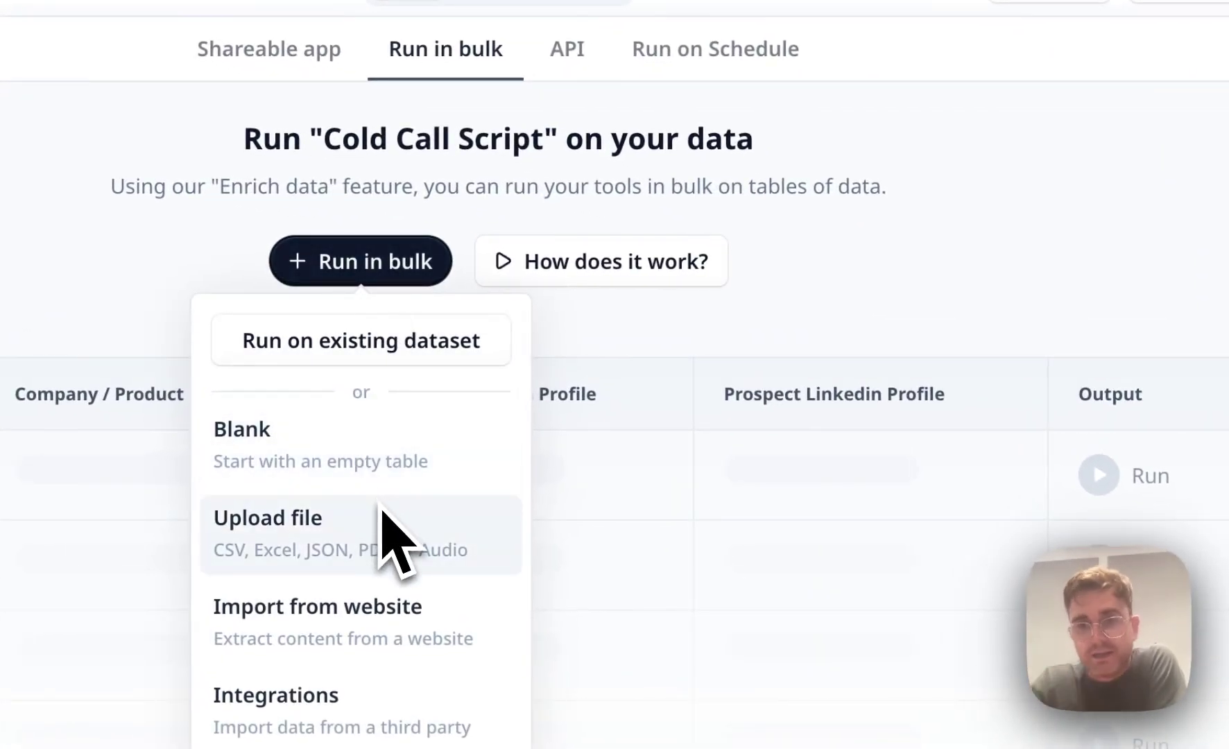
{"action": "left_click", "coordinate": [922, 335]}
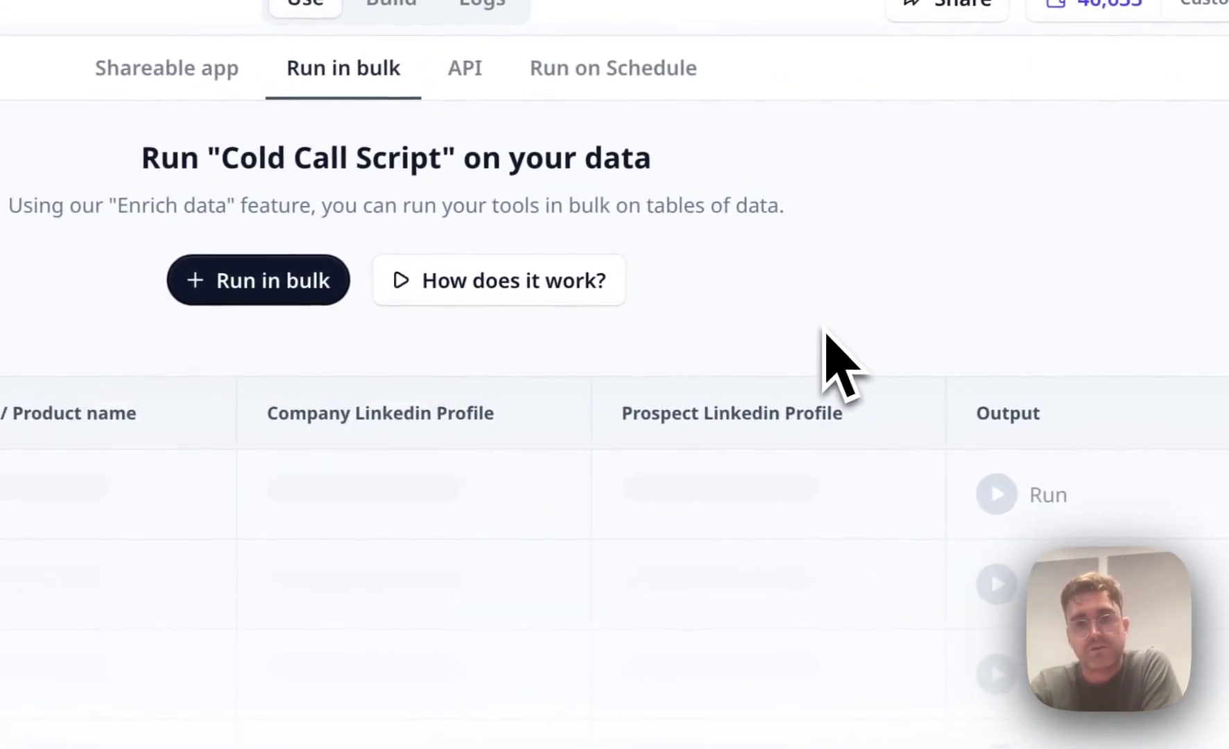